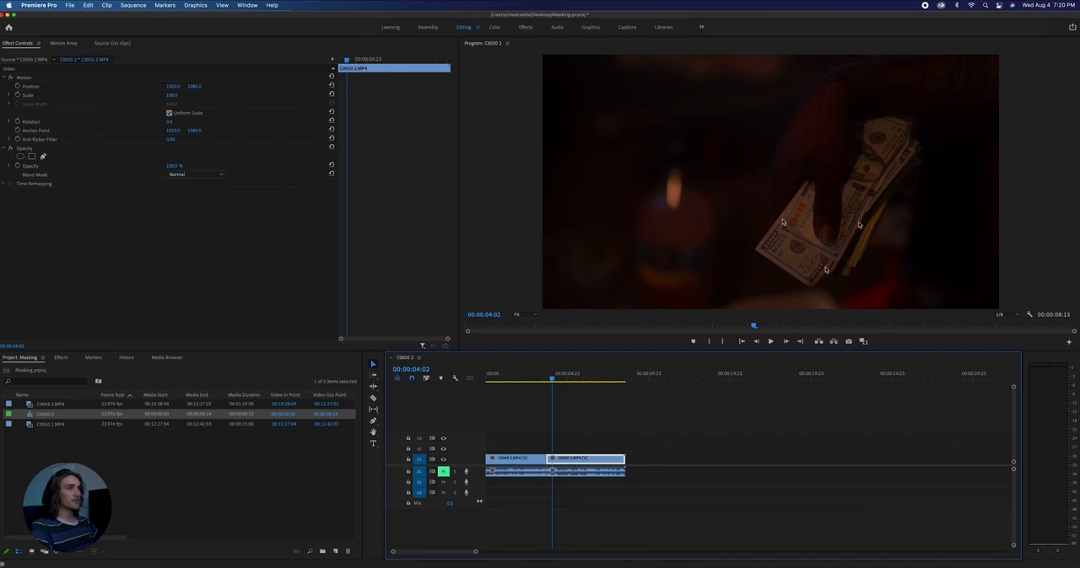
- Duplicate the second clip, C0050 2.MP4, onto track V2 directly above the original and select the copy
key(Up)
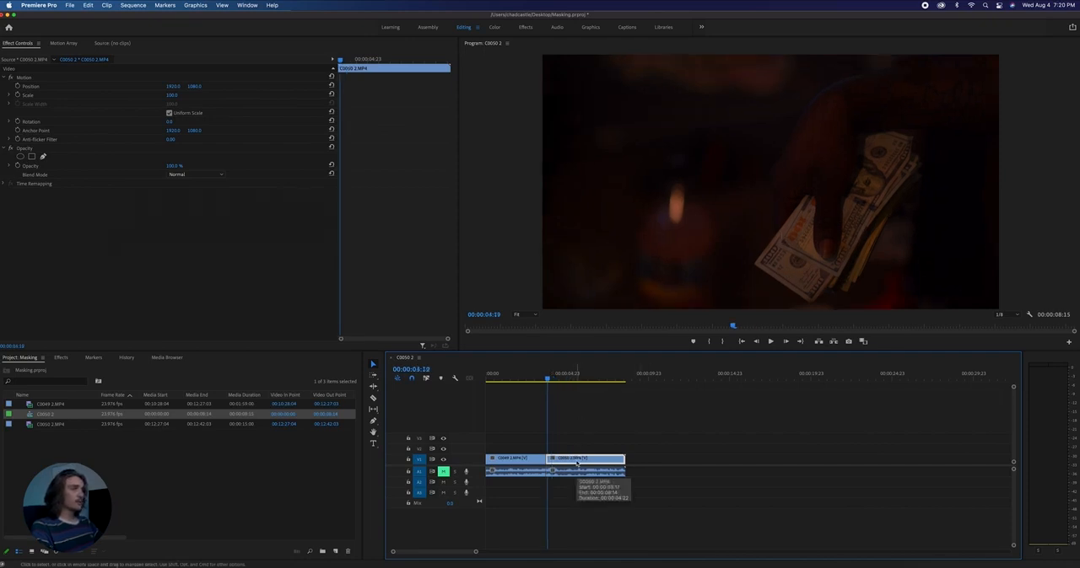
key(Right)
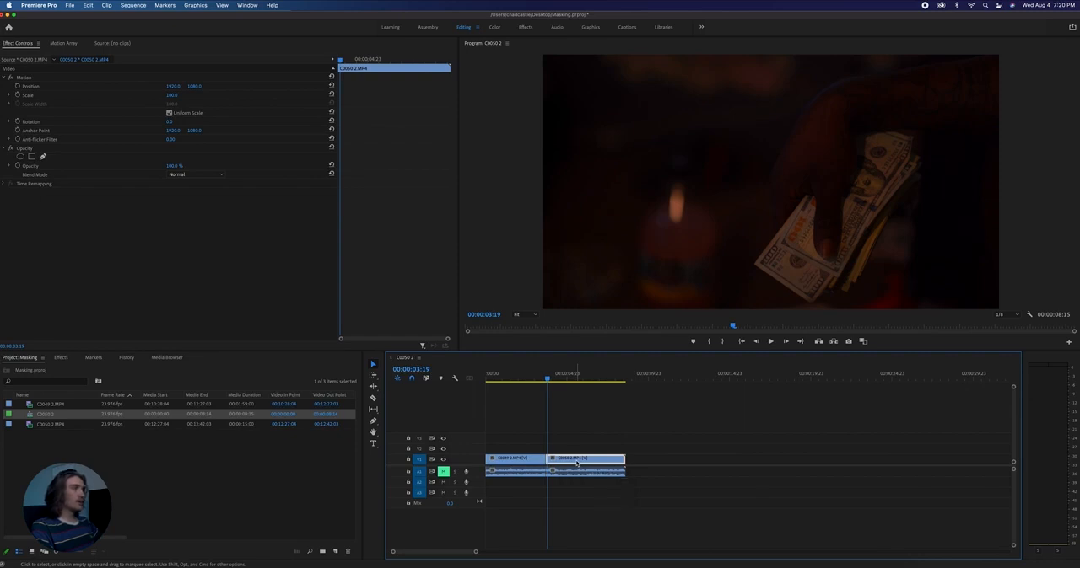
drag(577, 456, 576, 449)
key(backslash)
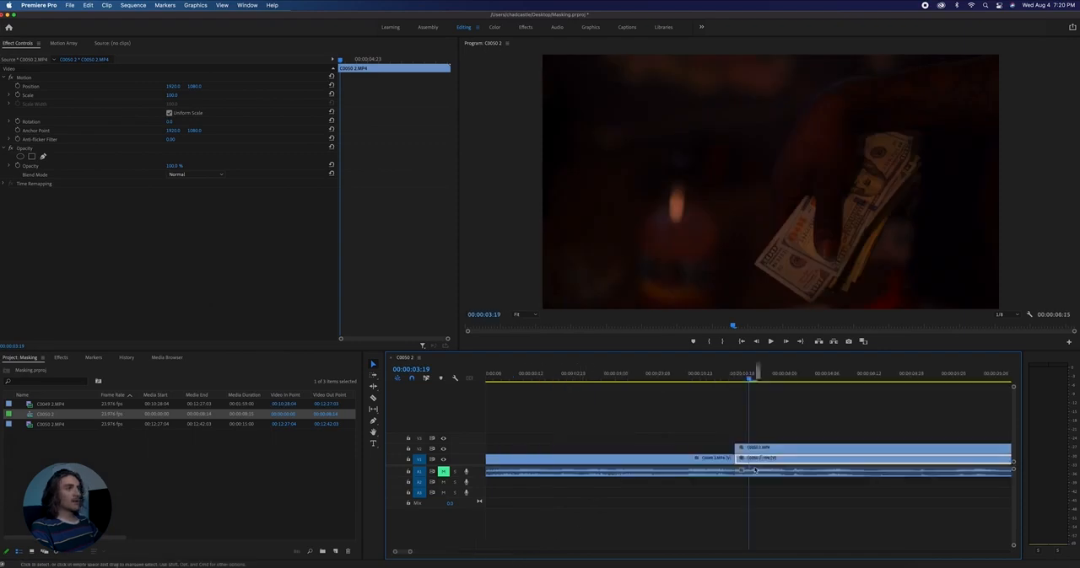
click(763, 450)
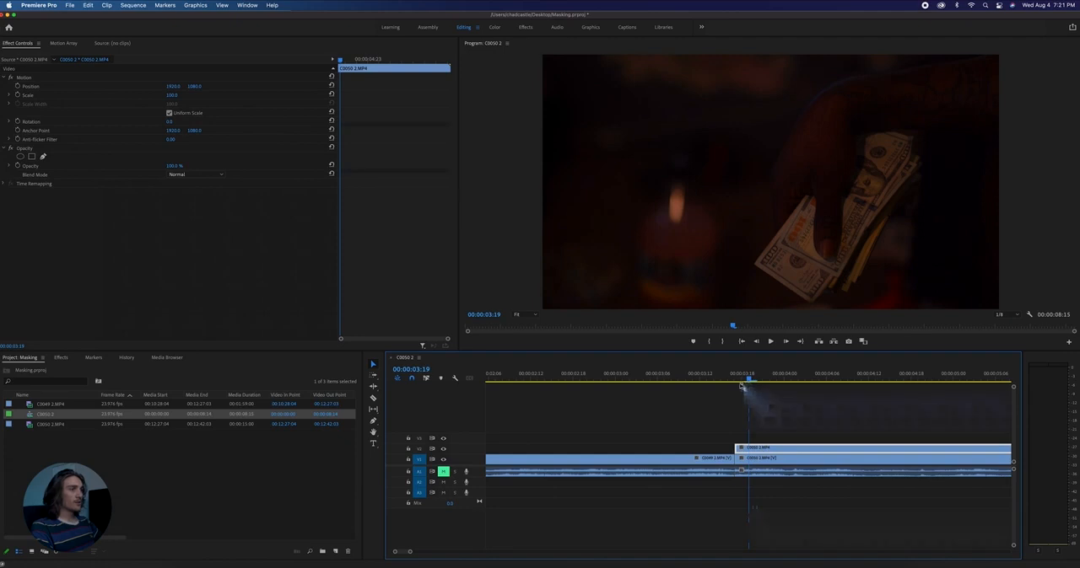
- Add a frame hold to the V2 copy at its first frame, 00:00:03:17, and scrub through it
drag(748, 382, 736, 381)
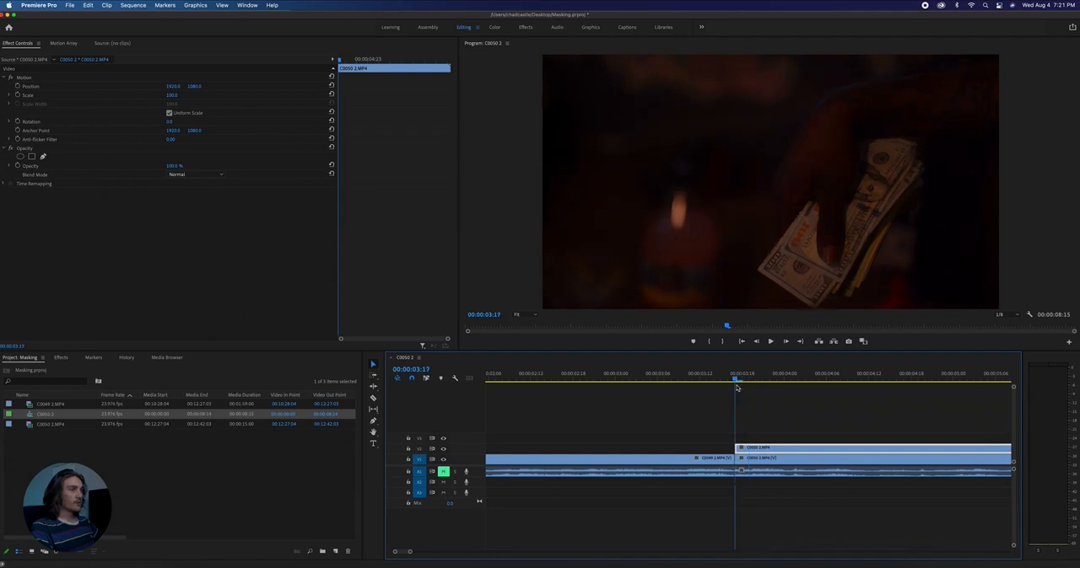
right_click(755, 449)
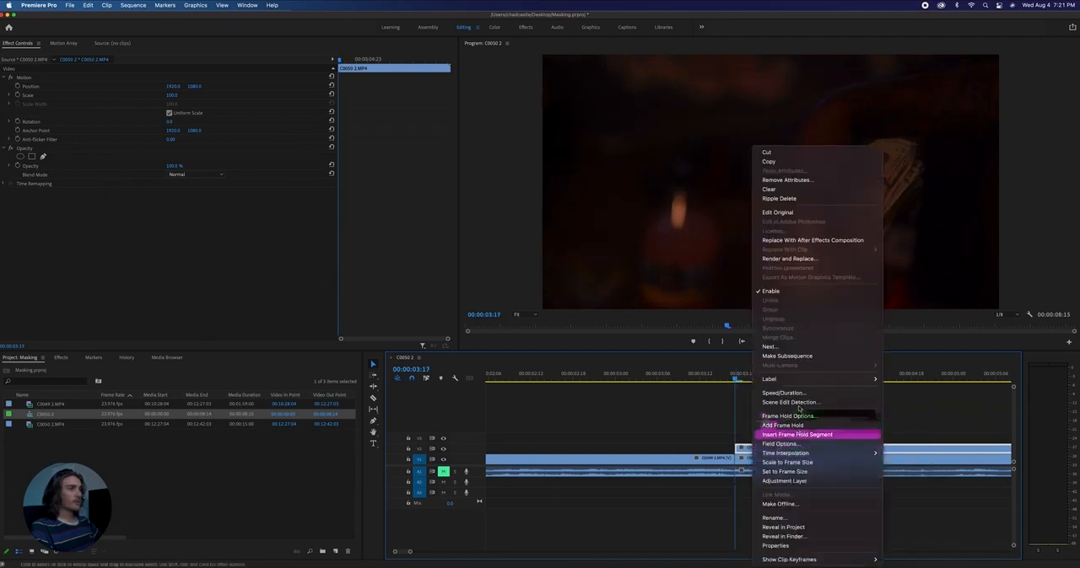
mouse_move(806, 386)
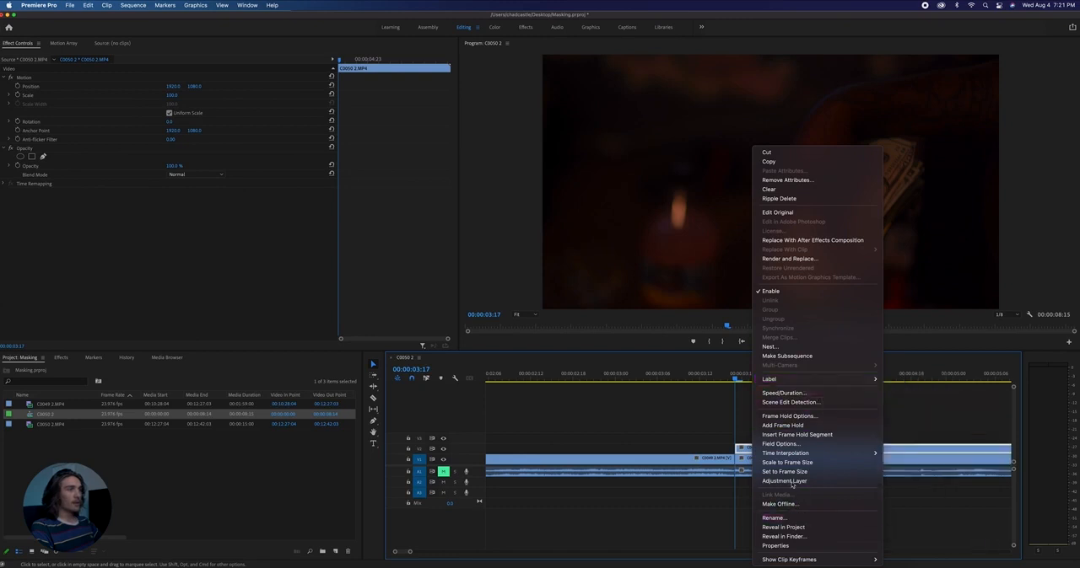
click(782, 425)
click(771, 379)
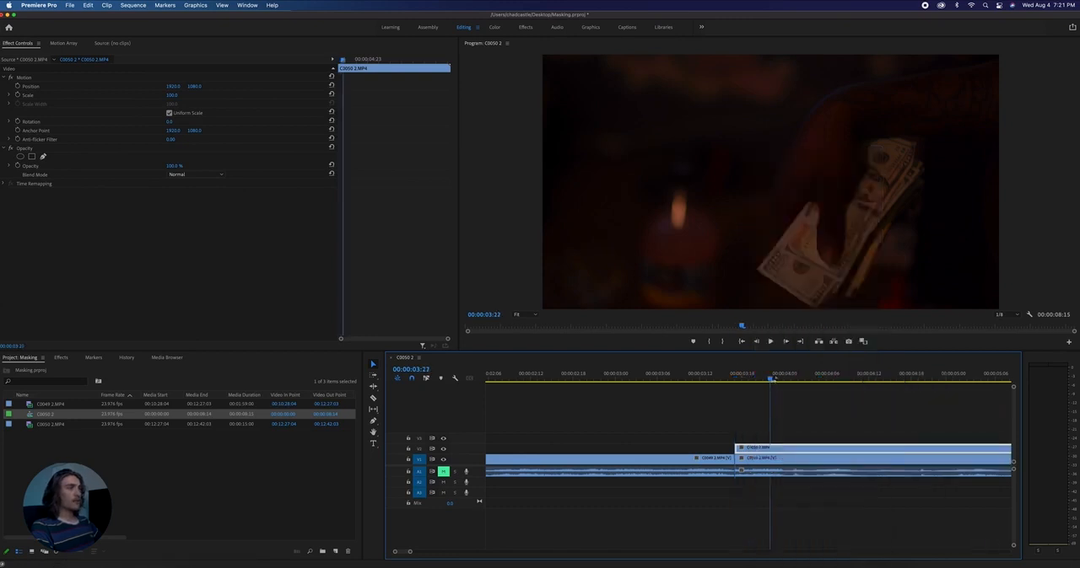
click(882, 380)
drag(883, 379, 768, 393)
- Start a free-draw opacity mask on the frozen copy, tracing the left and lower edges of the front bill in an enlarged preview
key(Left)
key(Left)
key(Left)
key(Left)
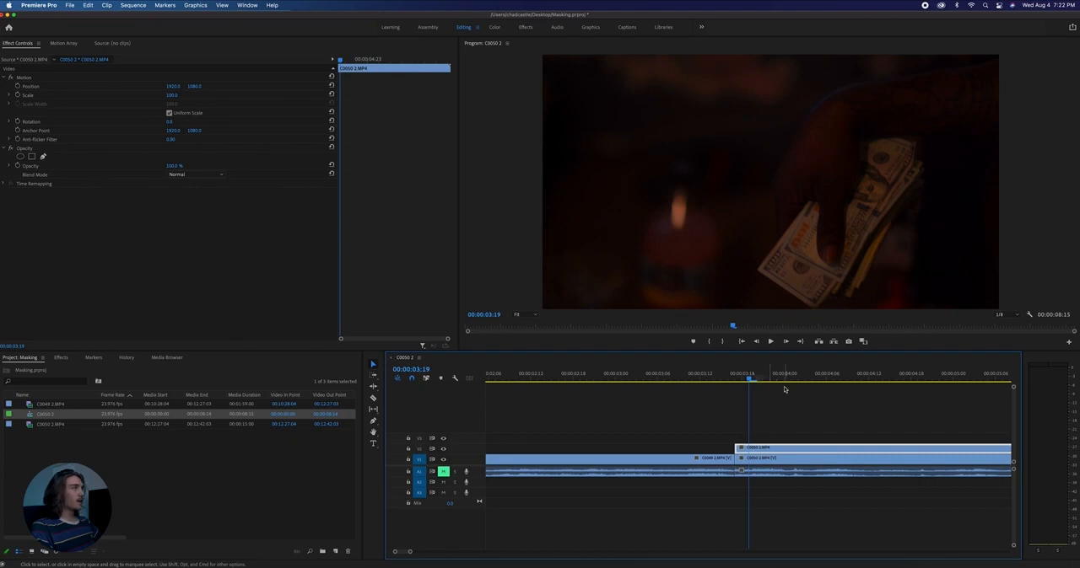
click(44, 157)
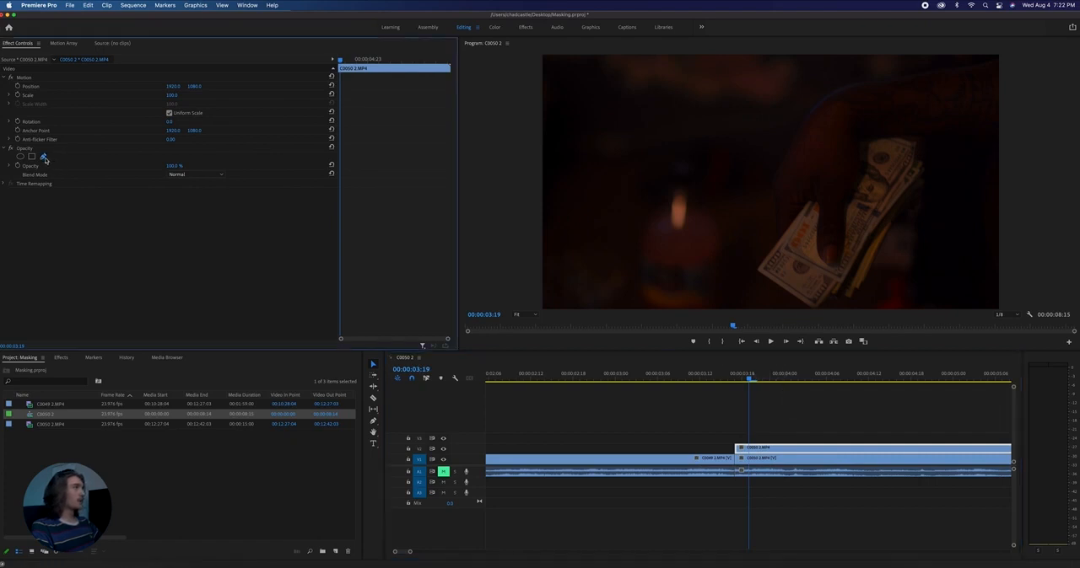
click(558, 176)
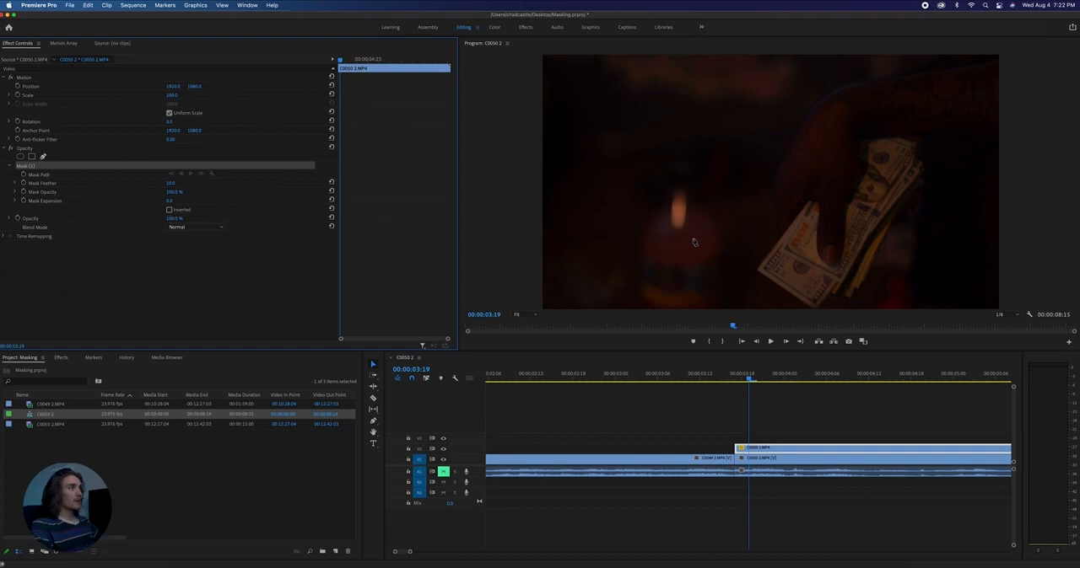
key(grave)
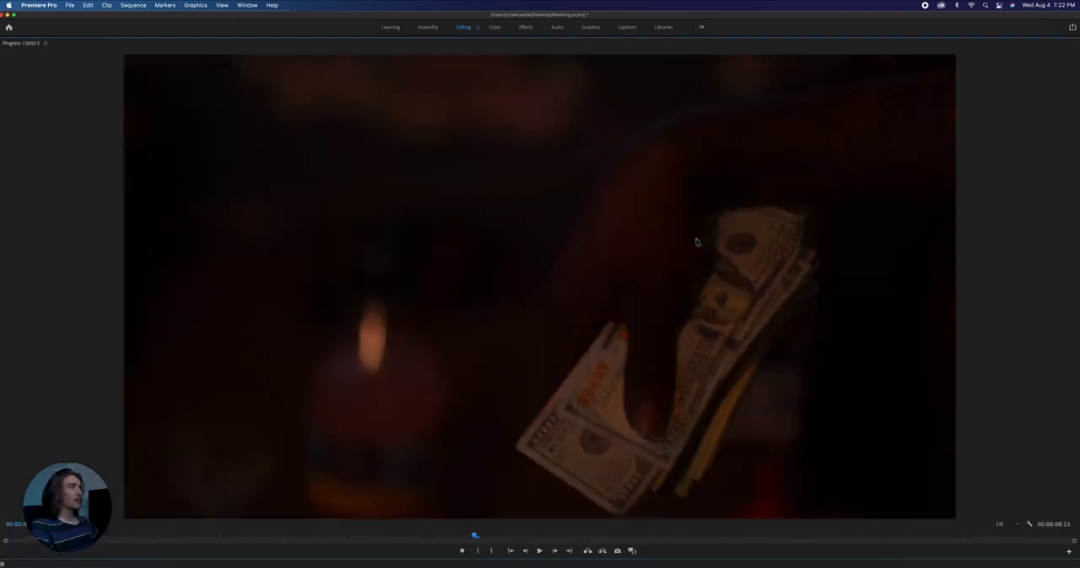
click(607, 323)
click(595, 338)
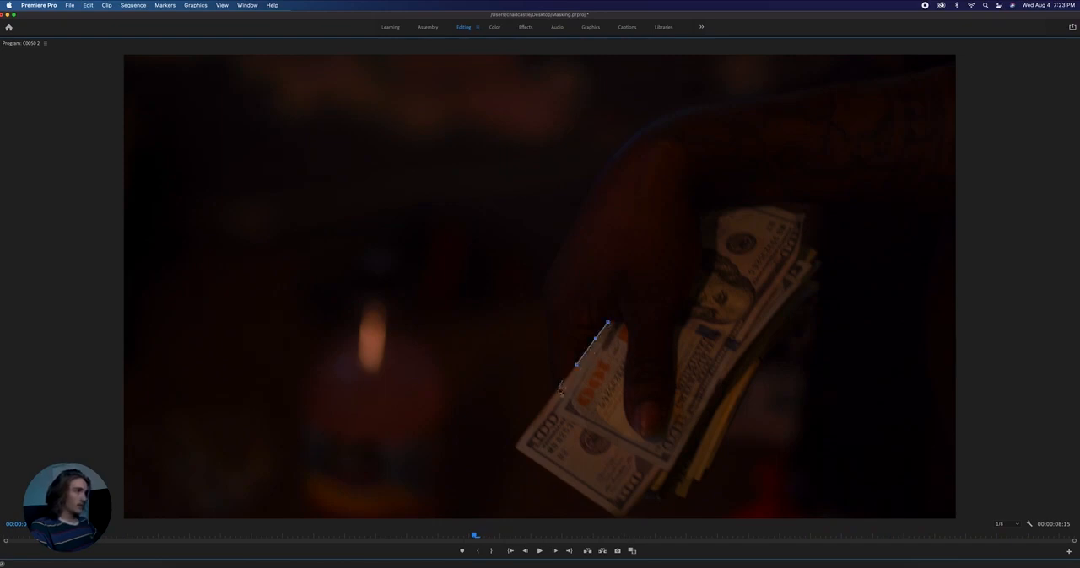
click(559, 389)
click(515, 446)
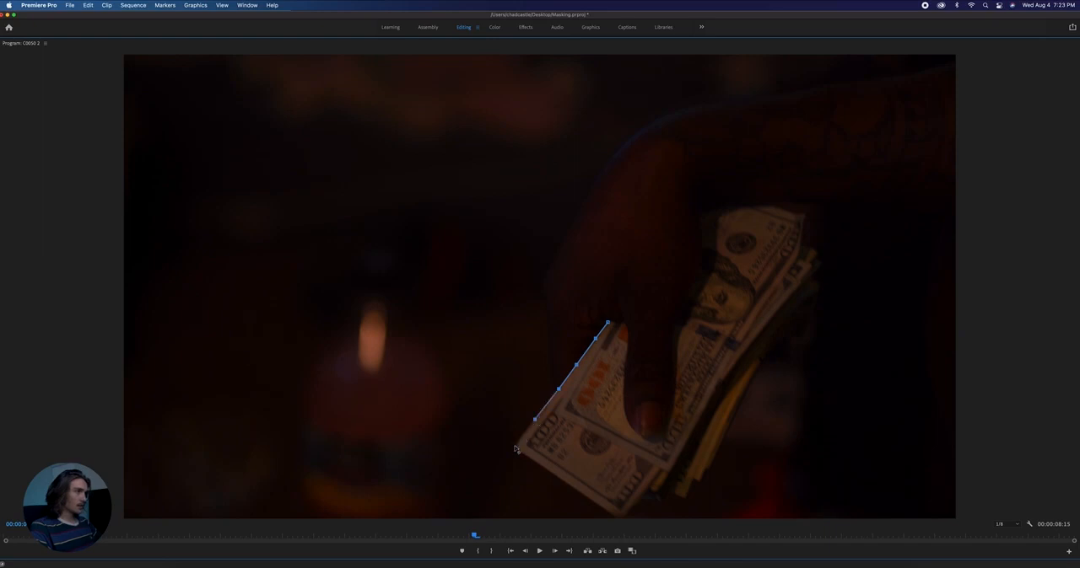
click(597, 507)
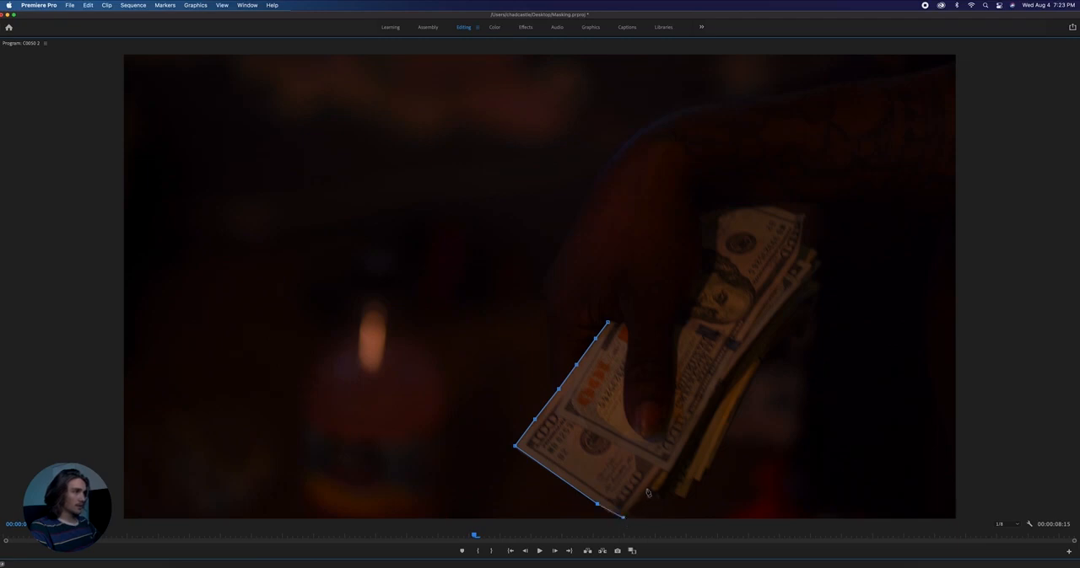
- Continue the mask path around the jagged lower ends of the bills and up the right edge of the stack
click(646, 490)
click(657, 495)
click(693, 479)
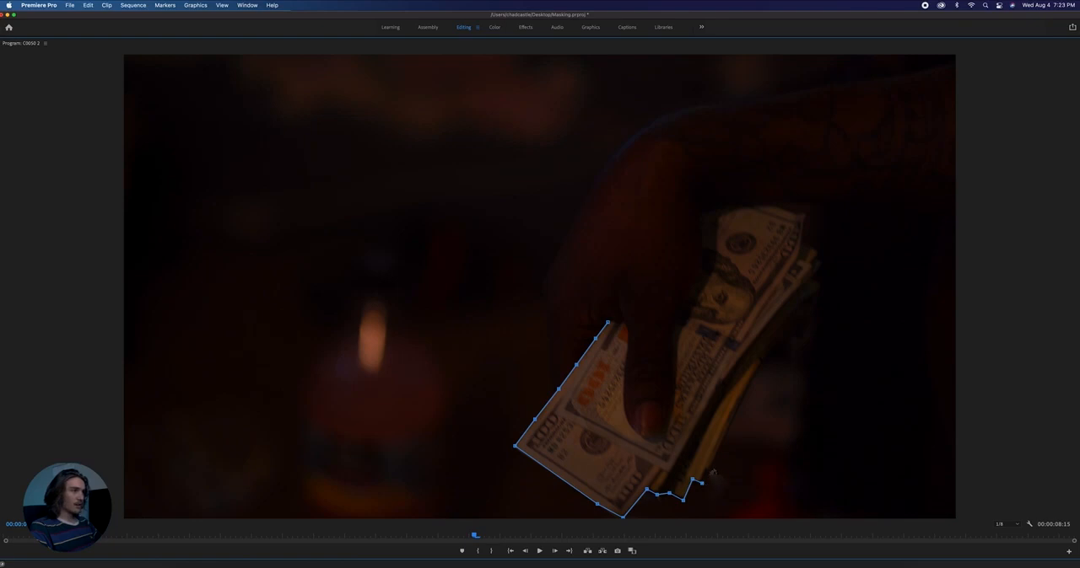
click(722, 438)
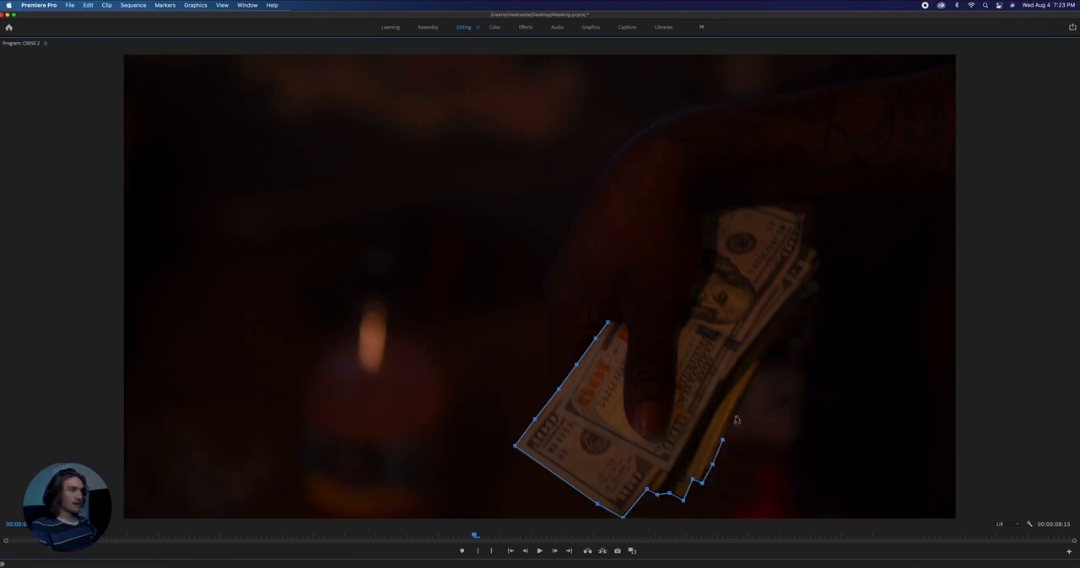
click(735, 413)
click(750, 383)
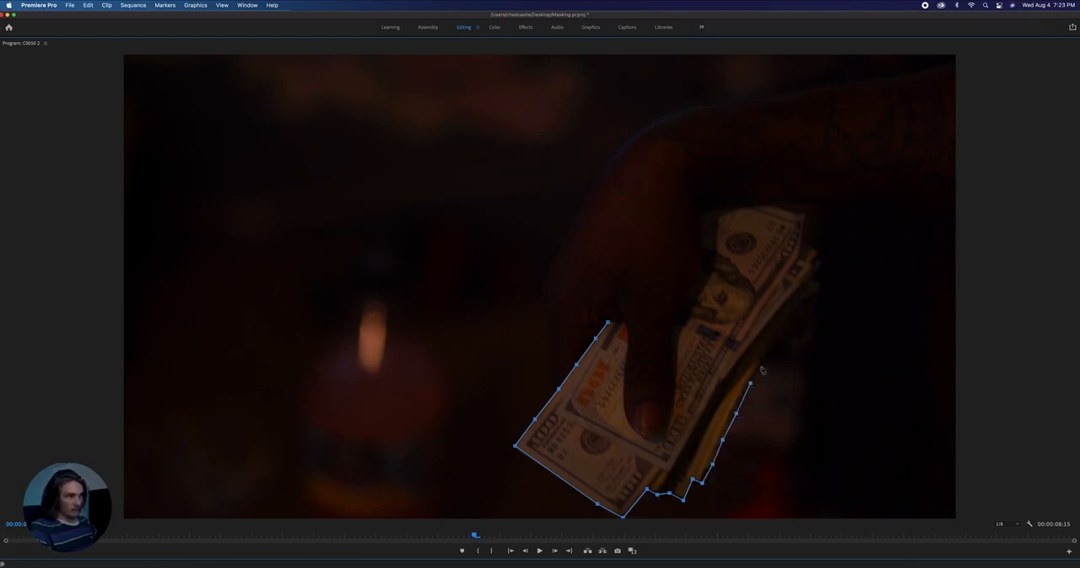
click(761, 369)
click(780, 343)
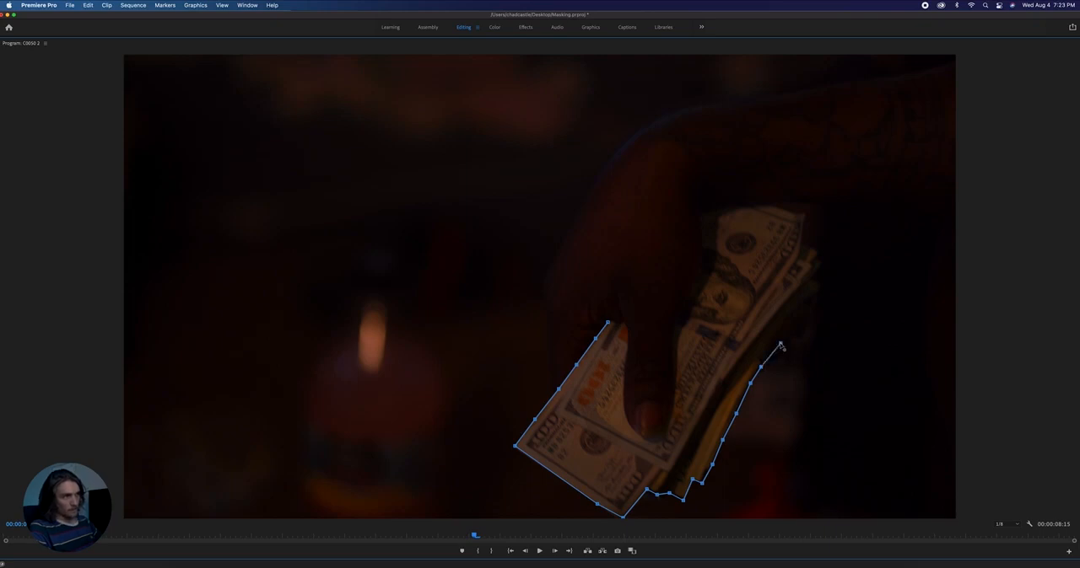
click(797, 322)
click(811, 294)
click(821, 280)
- Trace the mask path around the upper end of the money stack to where the bills meet the hand
click(816, 251)
click(804, 247)
click(805, 216)
click(766, 205)
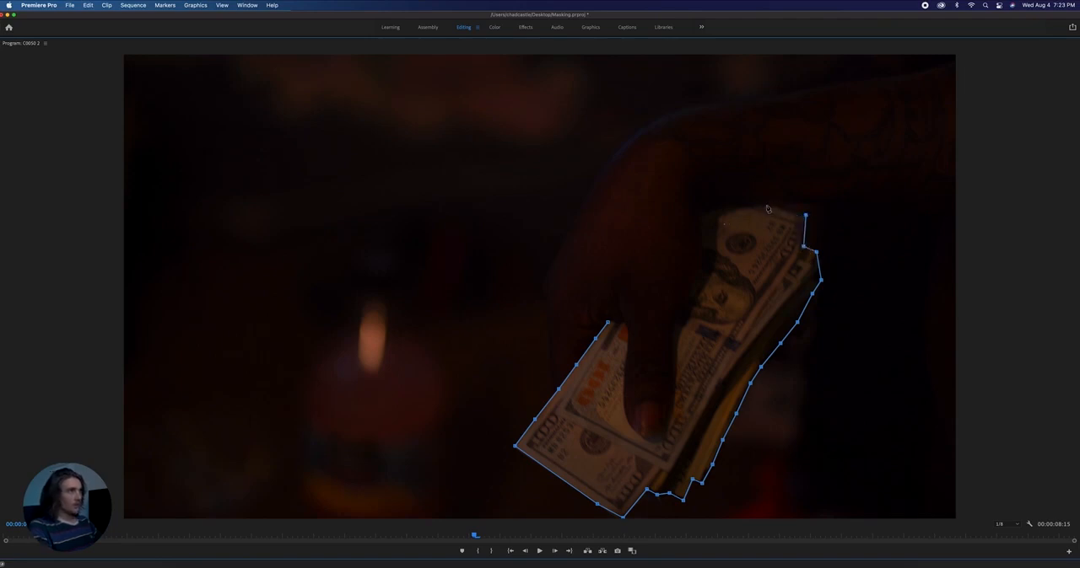
click(716, 216)
click(713, 246)
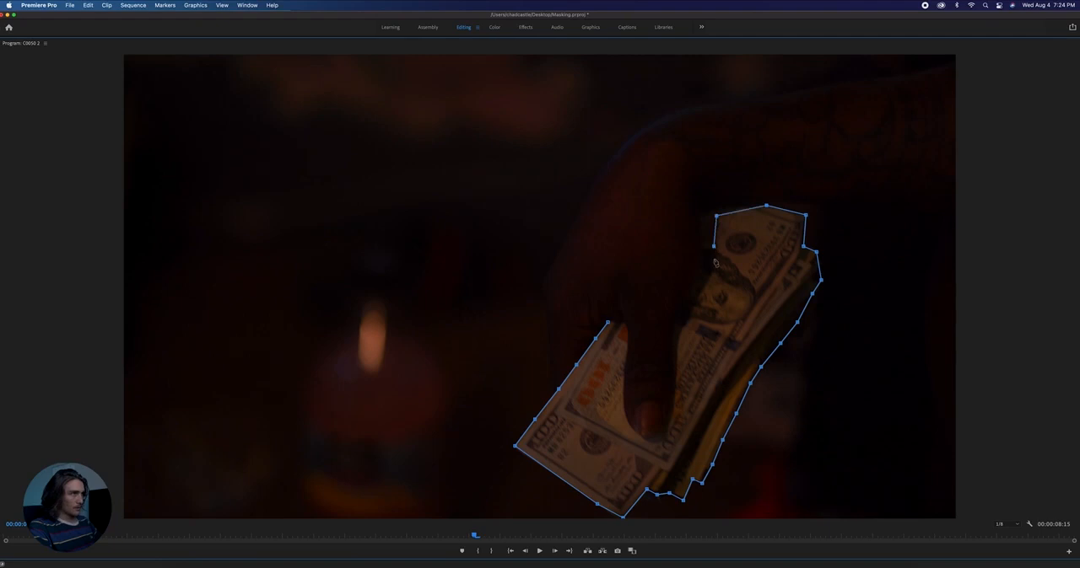
- Trace the mask along the hand and around the thumb, close the path at its first point, and restore the normal panel layout
click(707, 268)
click(695, 288)
click(685, 302)
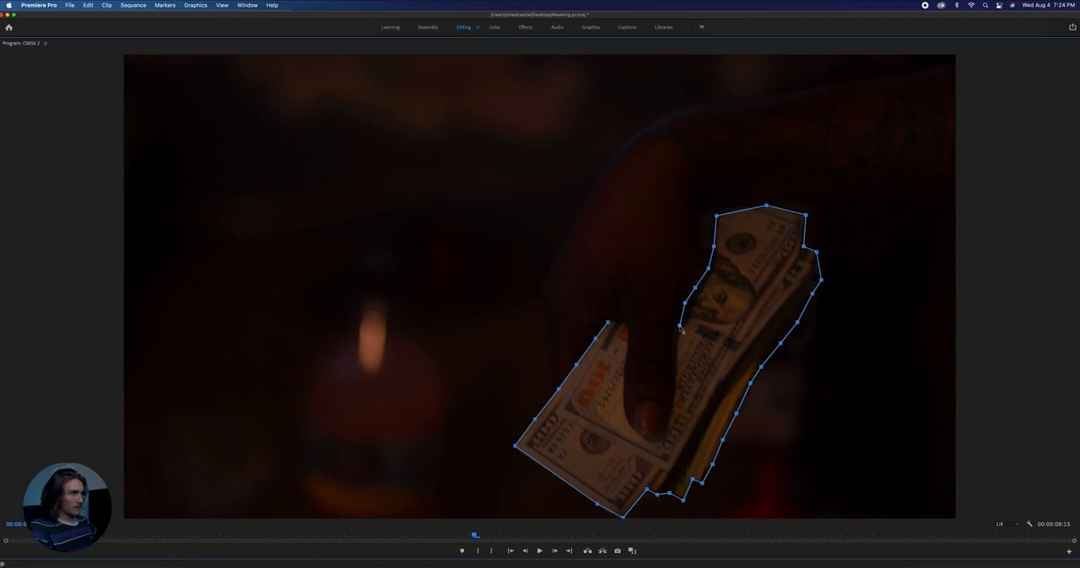
drag(679, 327, 683, 330)
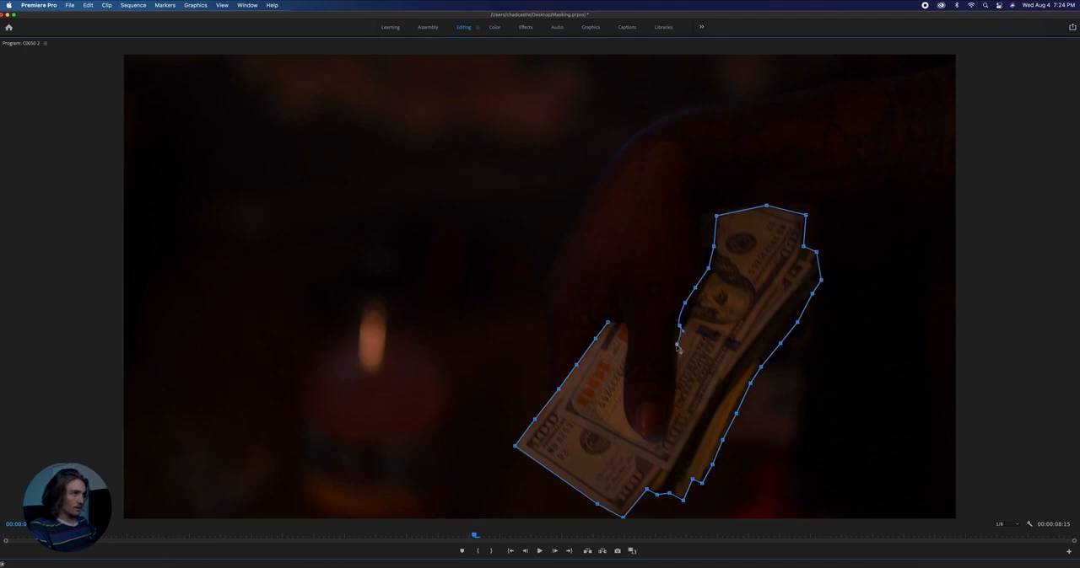
click(675, 386)
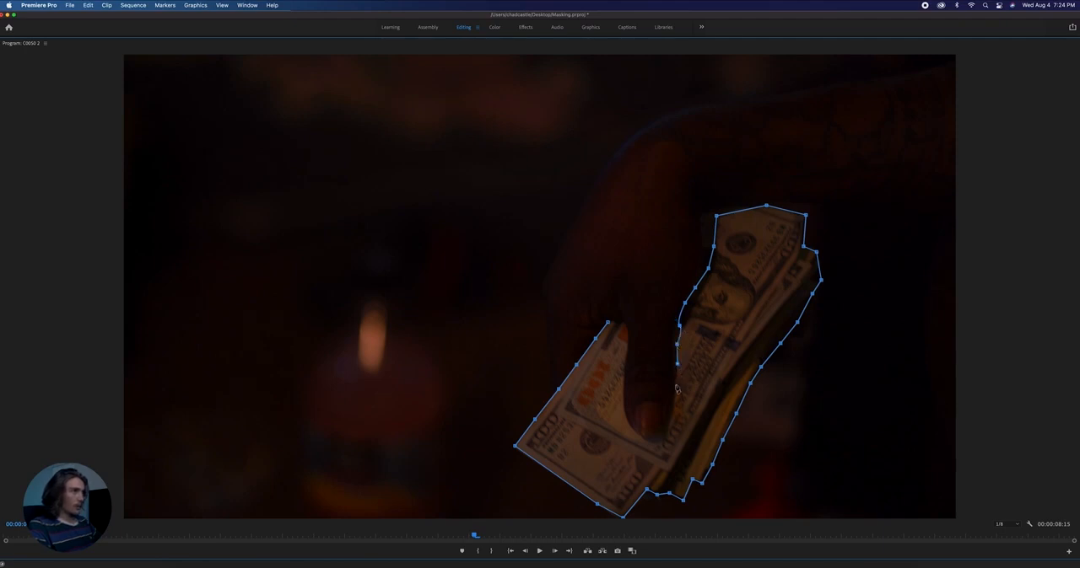
click(668, 433)
click(641, 437)
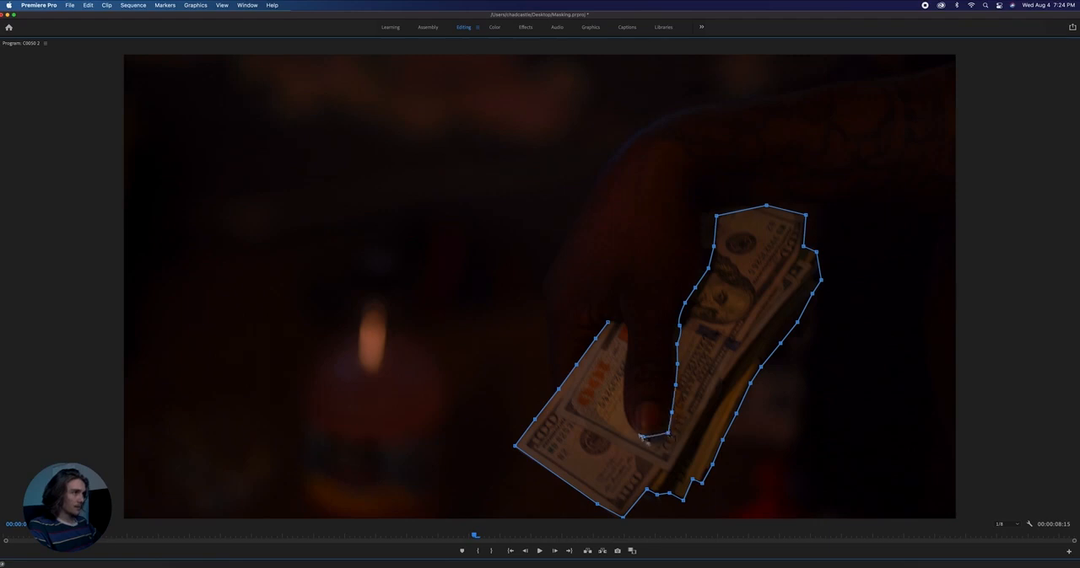
drag(643, 436, 623, 366)
click(624, 329)
mouse_move(607, 322)
mouse_down()
mouse_move(588, 331)
mouse_move(597, 336)
mouse_up()
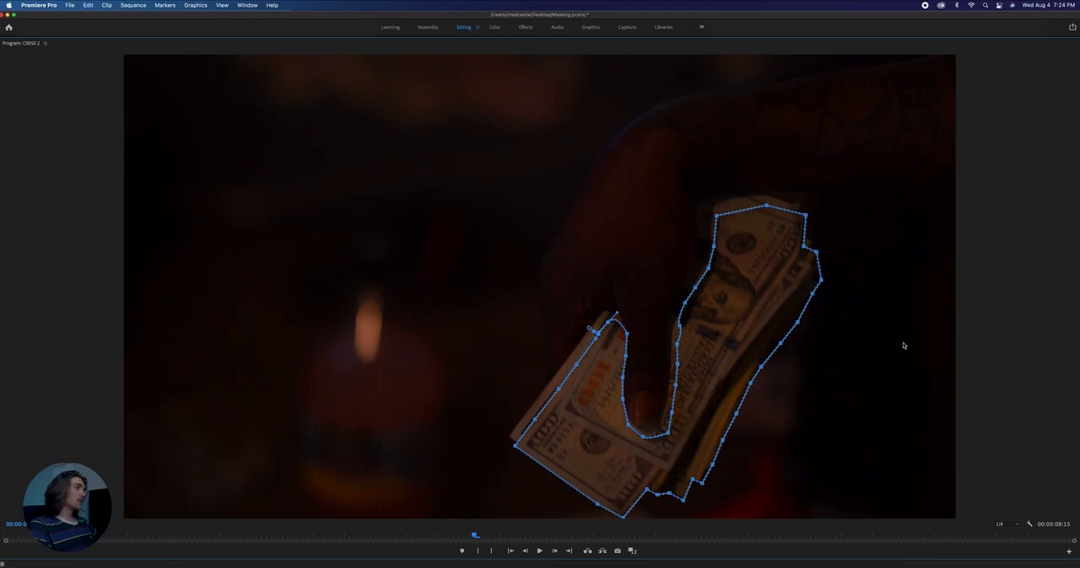
key(grave)
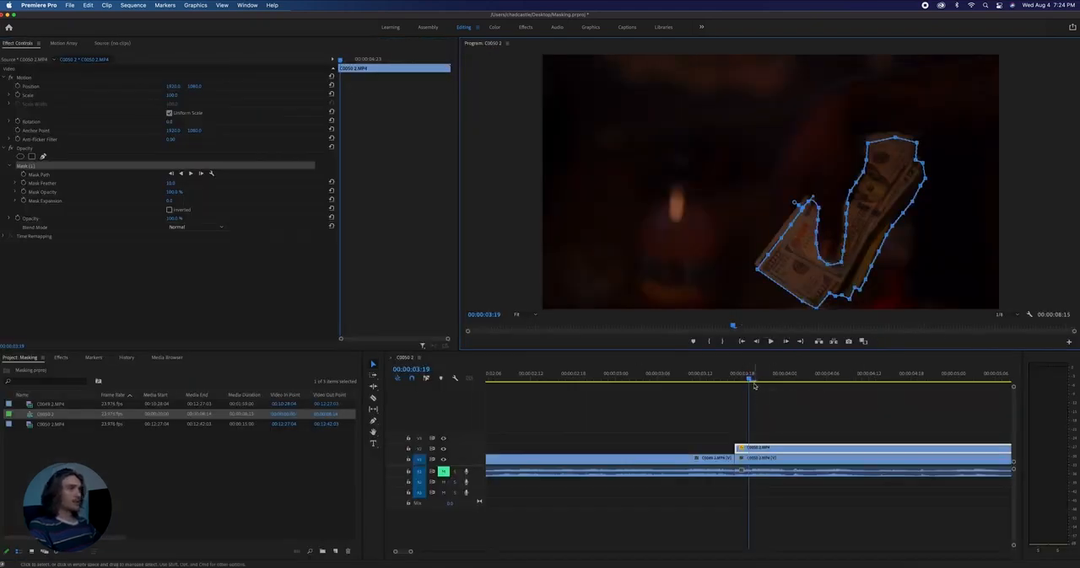
- Slide the masked clip earlier on V2 over the first clip, cut it at 00:00:03:17 and delete the part after the cut
drag(750, 381, 736, 382)
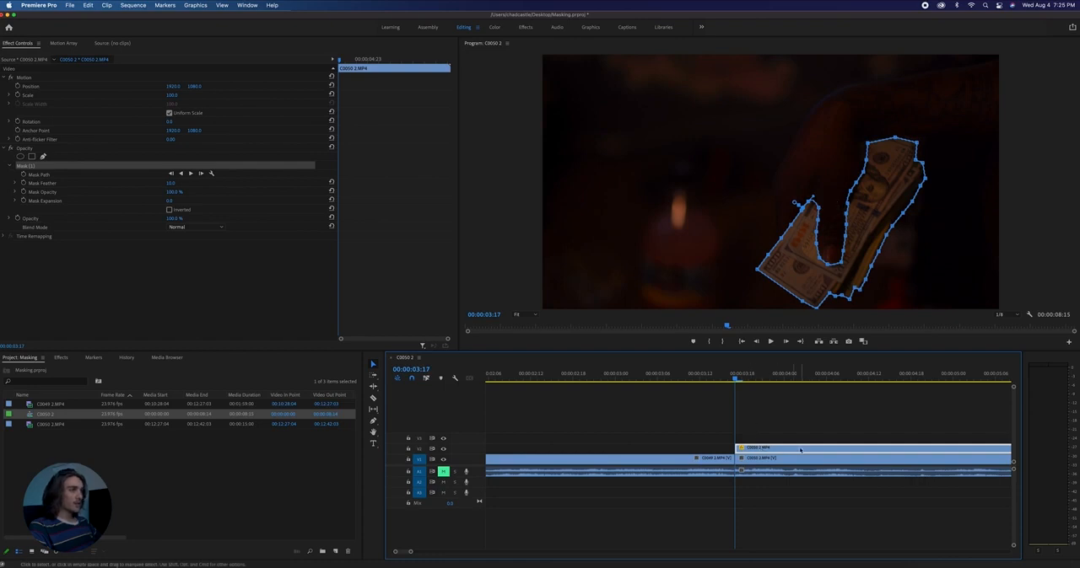
drag(819, 451, 617, 455)
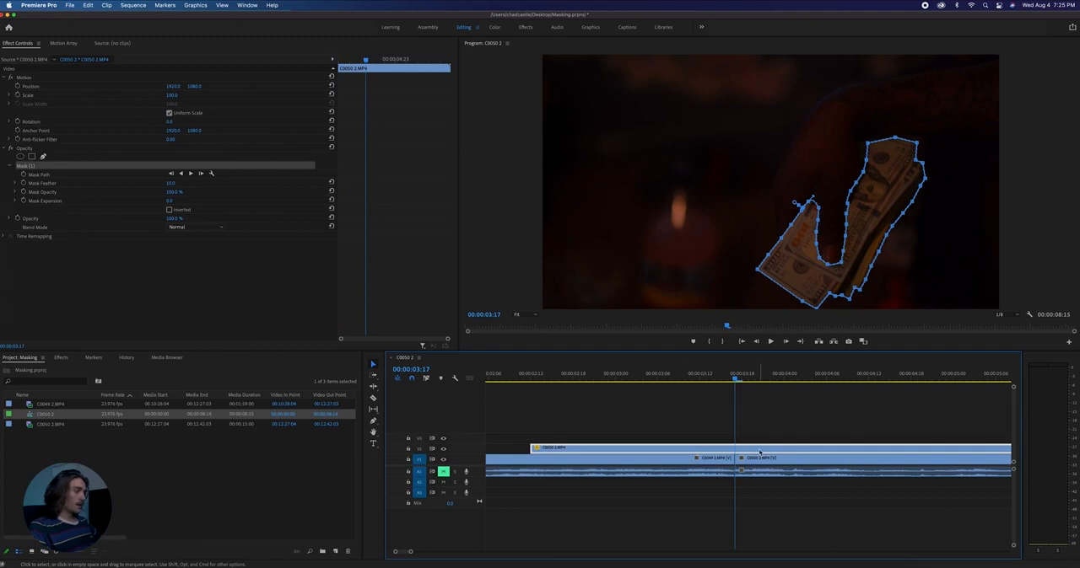
key(c)
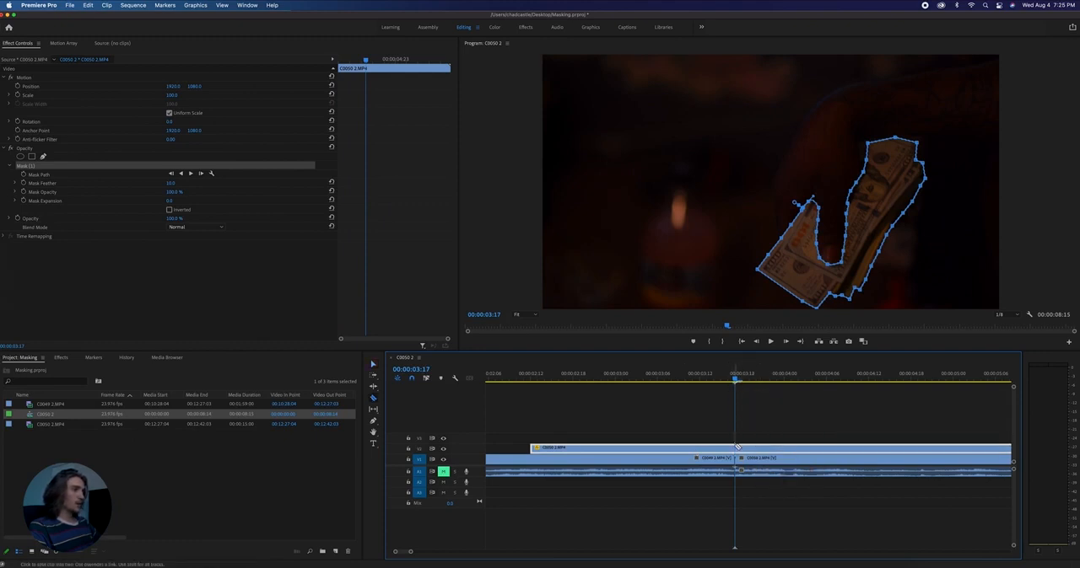
click(735, 447)
key(v)
click(744, 447)
key(Delete)
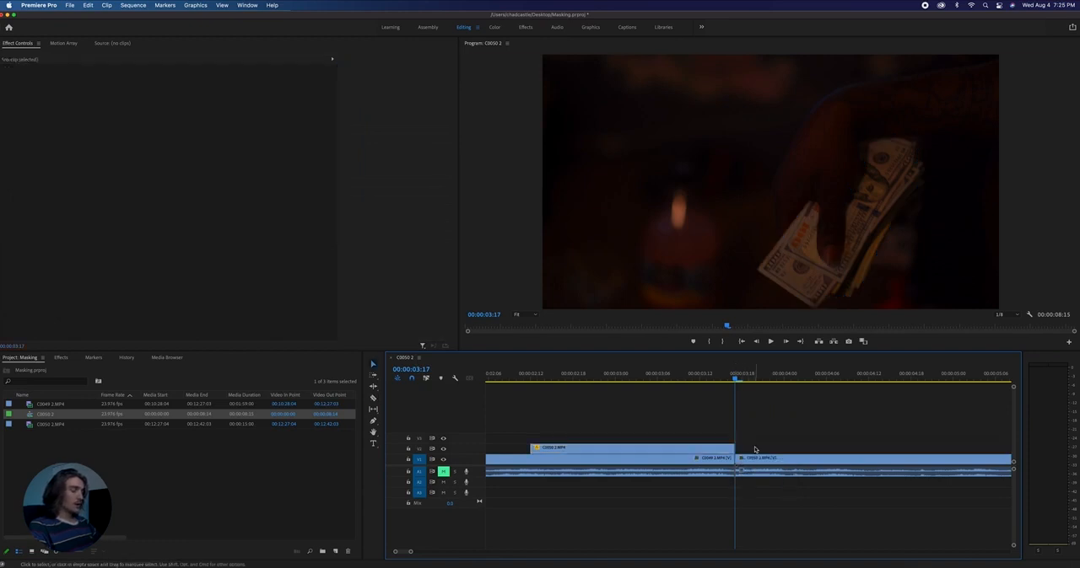
- Play the sequence across the masked clip and the cut to review the money overlay and transition
mouse_move(735, 379)
mouse_down()
mouse_move(754, 379)
mouse_move(658, 378)
mouse_move(776, 378)
mouse_move(727, 378)
mouse_up()
key(space)
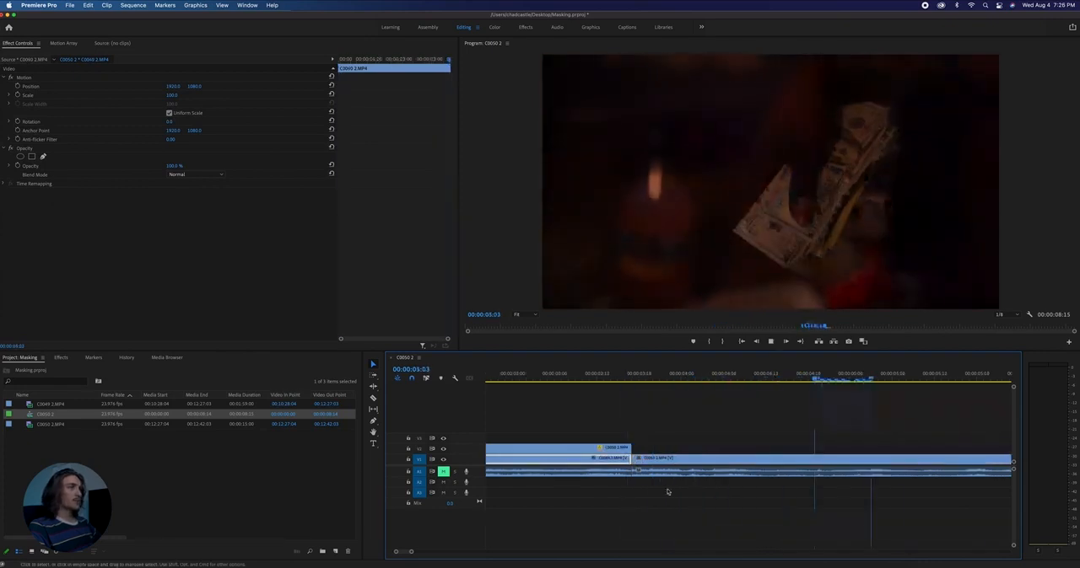
key(space)
scroll(570, 436, up, 3)
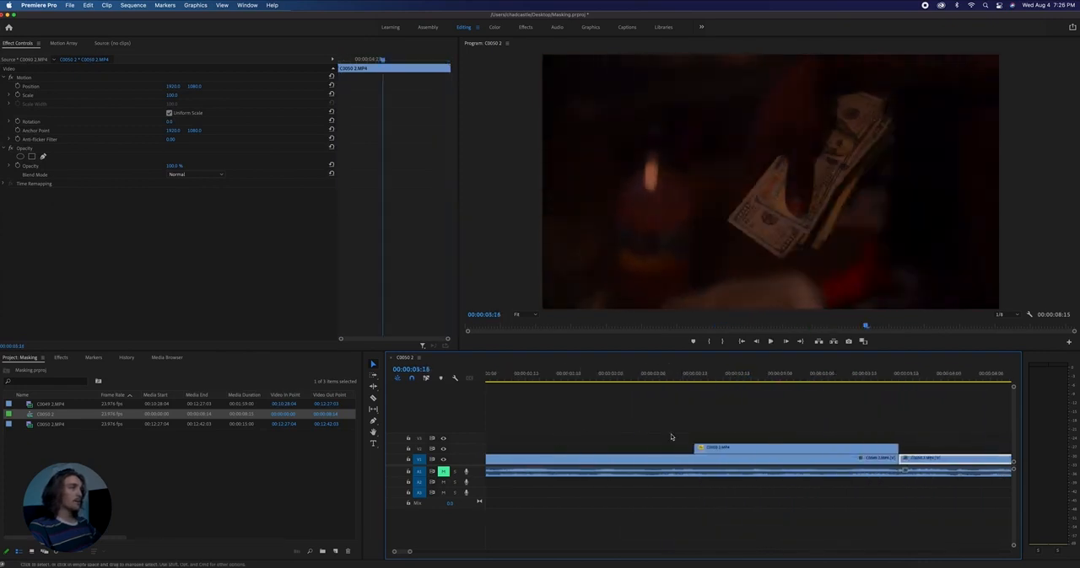
click(680, 378)
key(space)
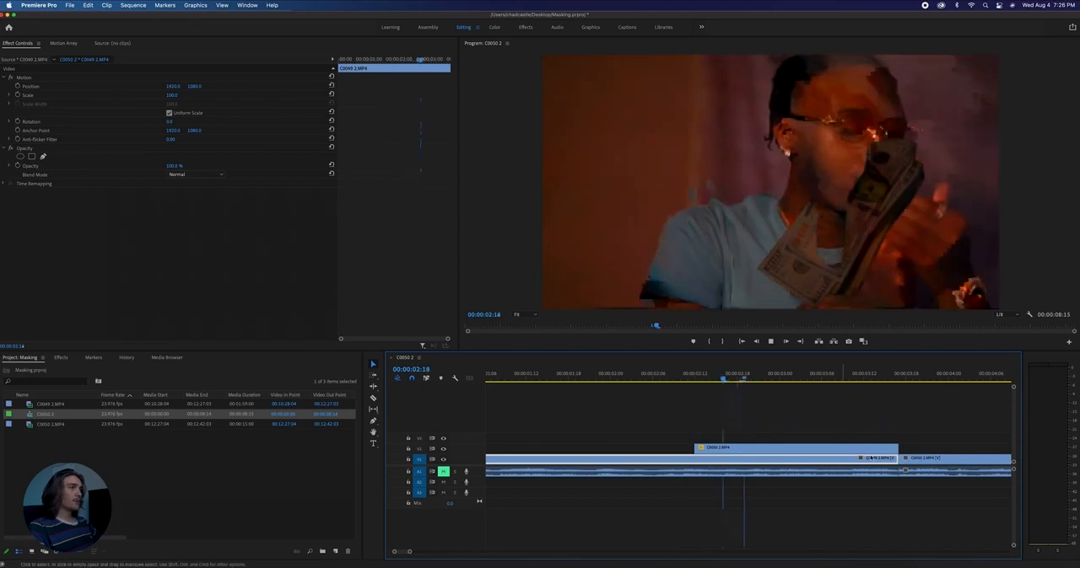
key(space)
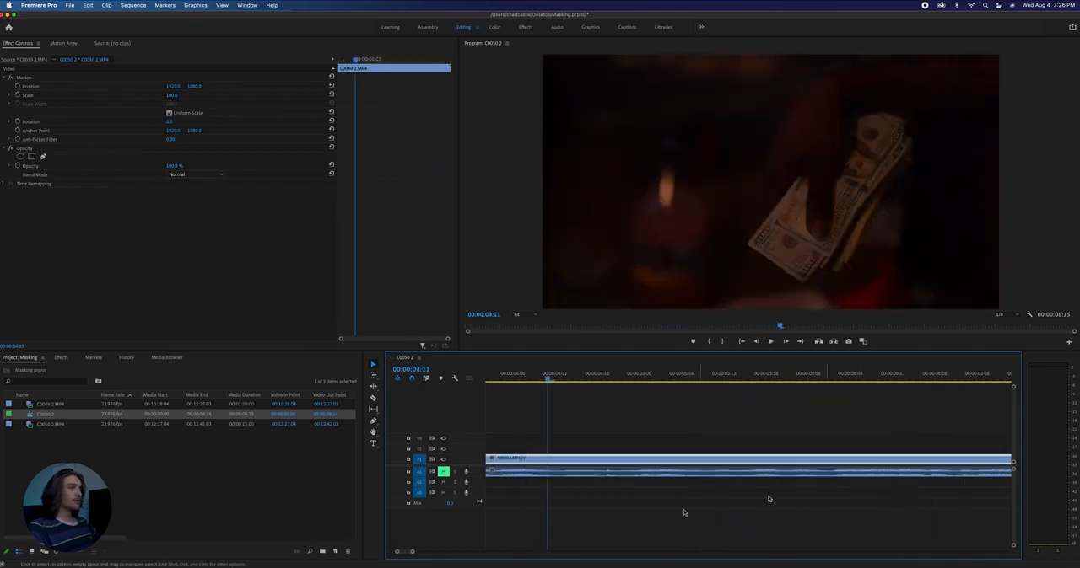
- Add Position and Scale keyframes to the masked clip at 00:00:03:00 and select both keyframes
scroll(769, 499, up, 4)
click(699, 448)
click(657, 378)
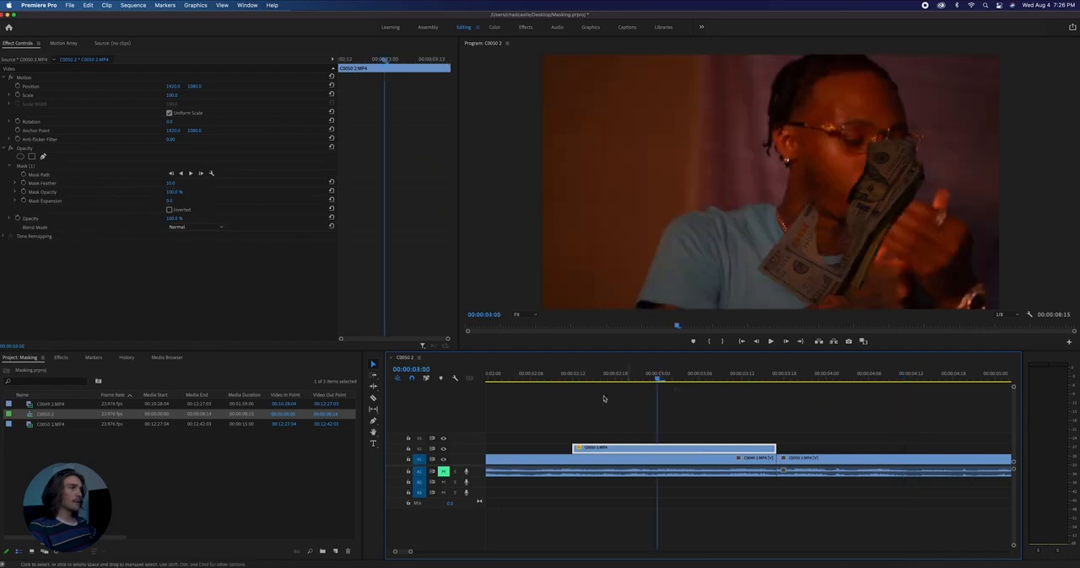
click(17, 87)
click(18, 96)
drag(372, 78, 401, 117)
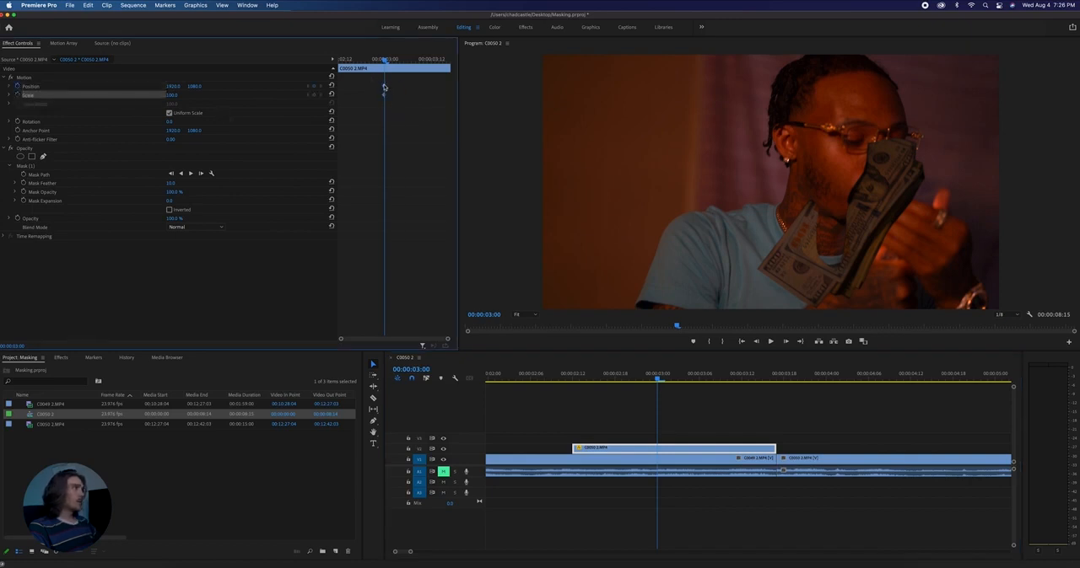
- Move the Position and Scale keyframes to the masked clip's end and set vertical Position to about -1823 at 00:00:03:02
drag(385, 89, 459, 93)
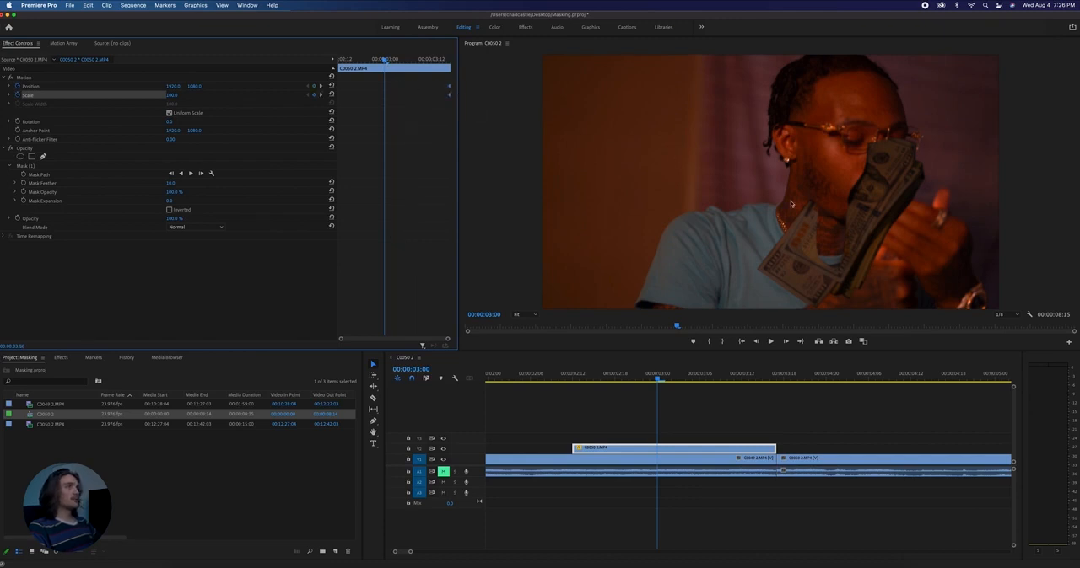
drag(659, 378, 741, 455)
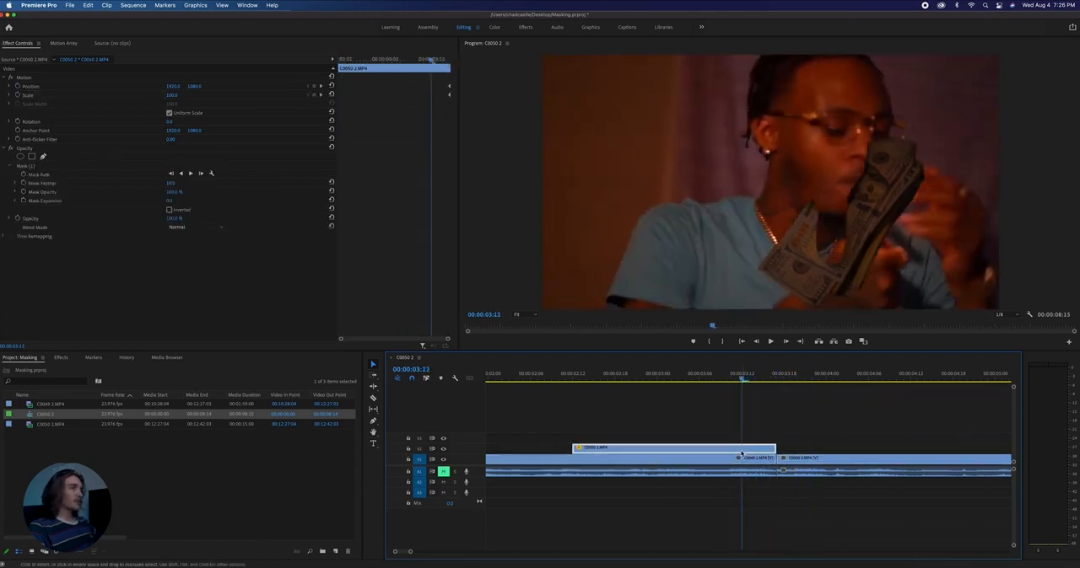
drag(442, 61, 393, 61)
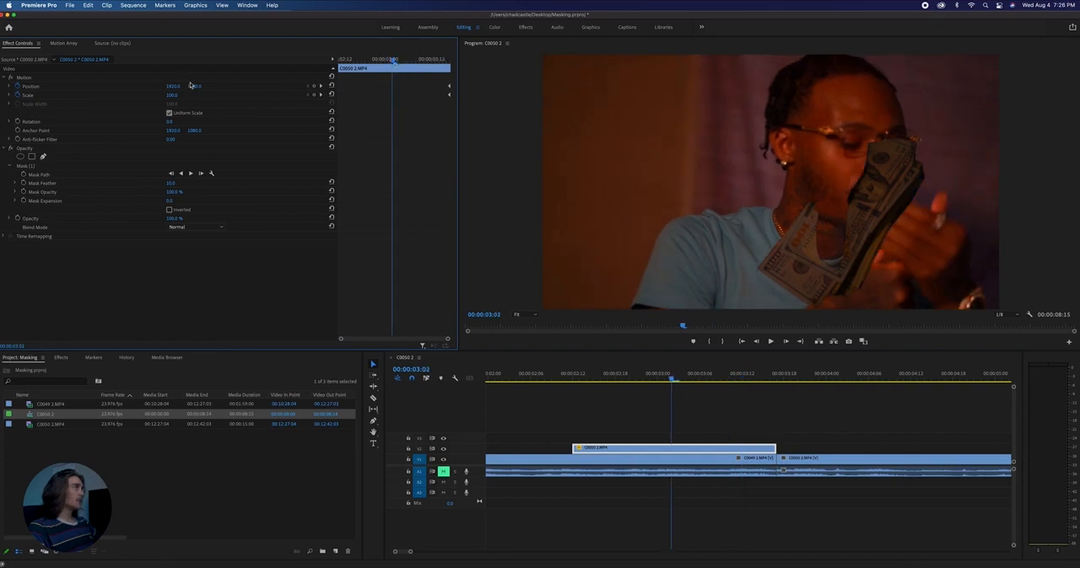
drag(195, 88, 203, 88)
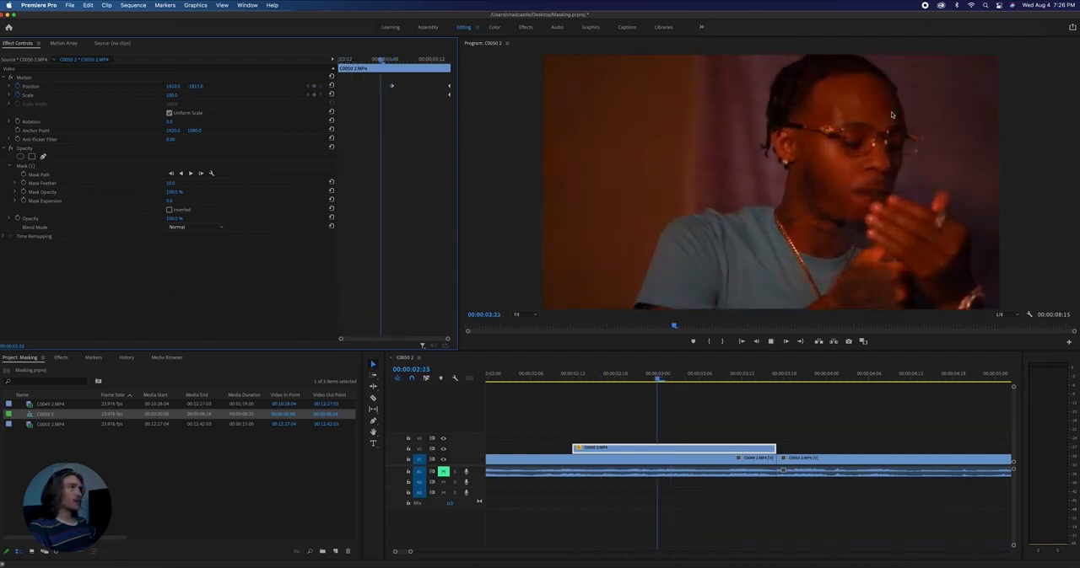
- Shift the masked clip's off-screen Position keyframe to just after 00:00:03:06 and replay the transition
key(space)
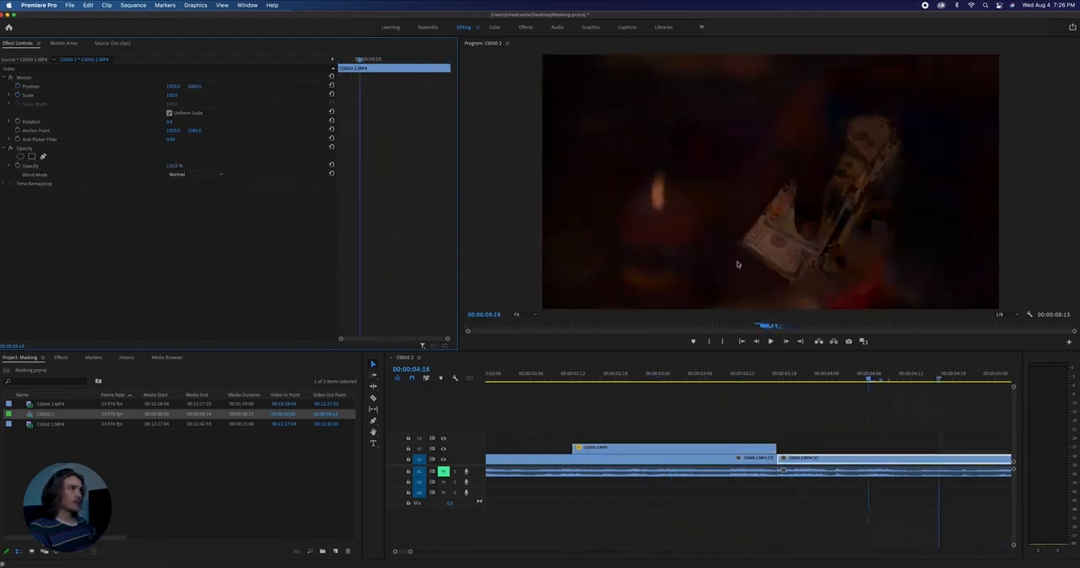
key(Left)
key(Left)
key(Left)
key(Left)
key(Left)
key(Left)
drag(726, 377, 699, 378)
click(715, 448)
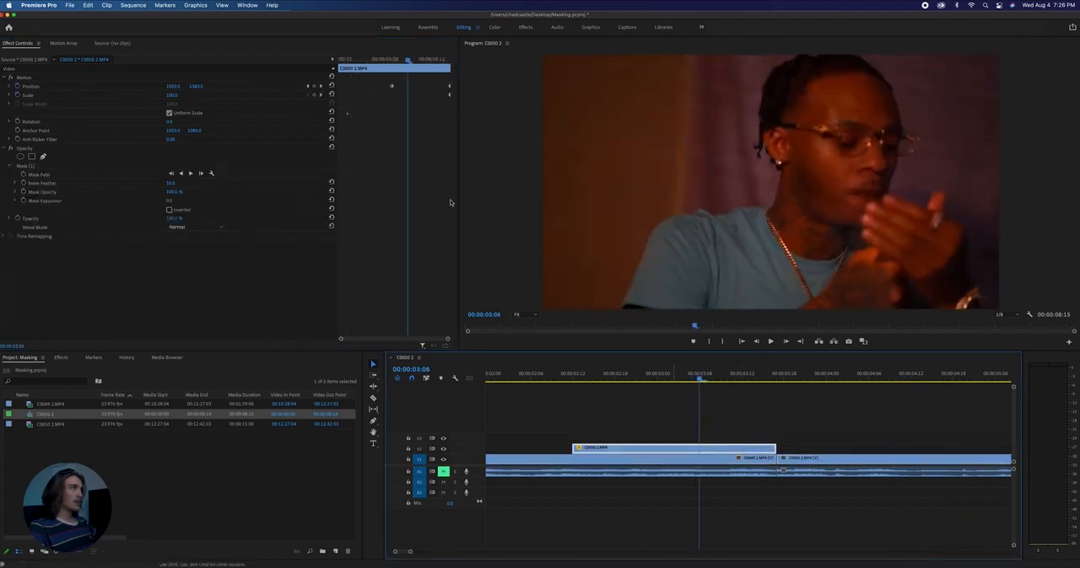
drag(390, 86, 403, 87)
key(space)
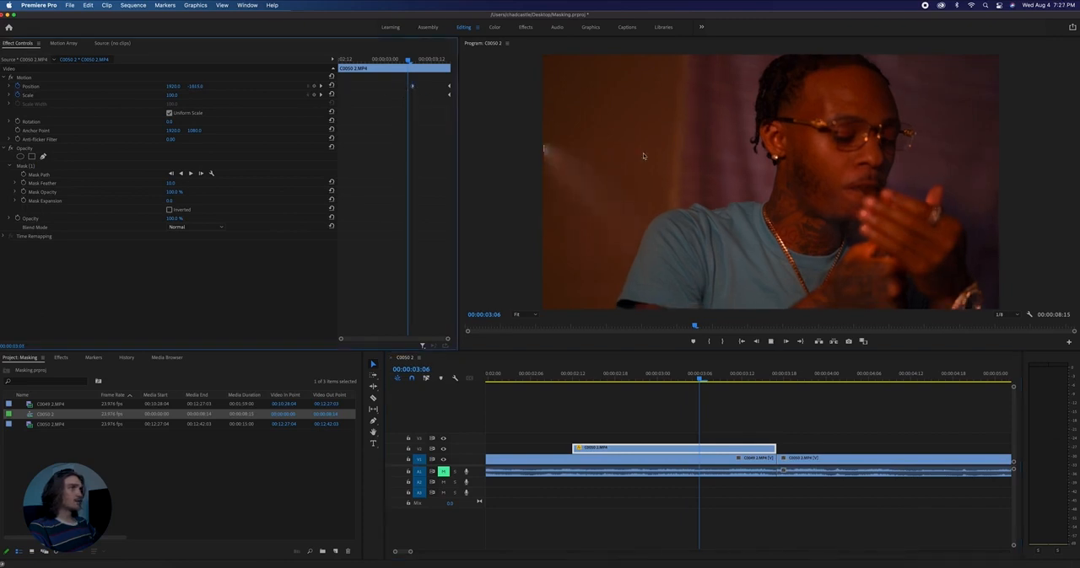
key(space)
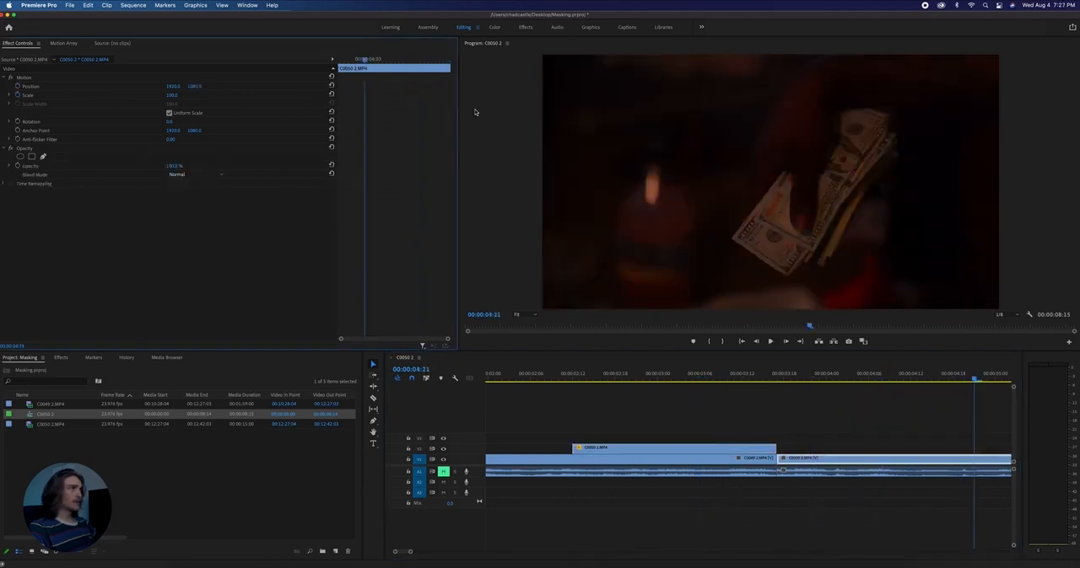
- Delete the masked clip's earlier Position keyframe and set horizontal Position to -1580 with vertical 1080 at 00:00:03:10
click(728, 379)
click(746, 447)
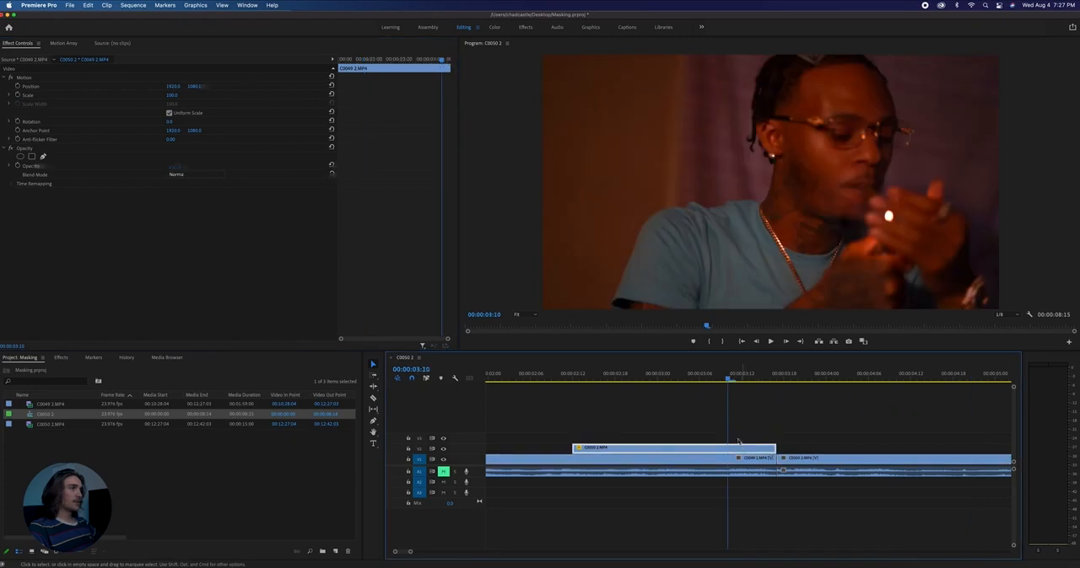
click(414, 87)
key(Delete)
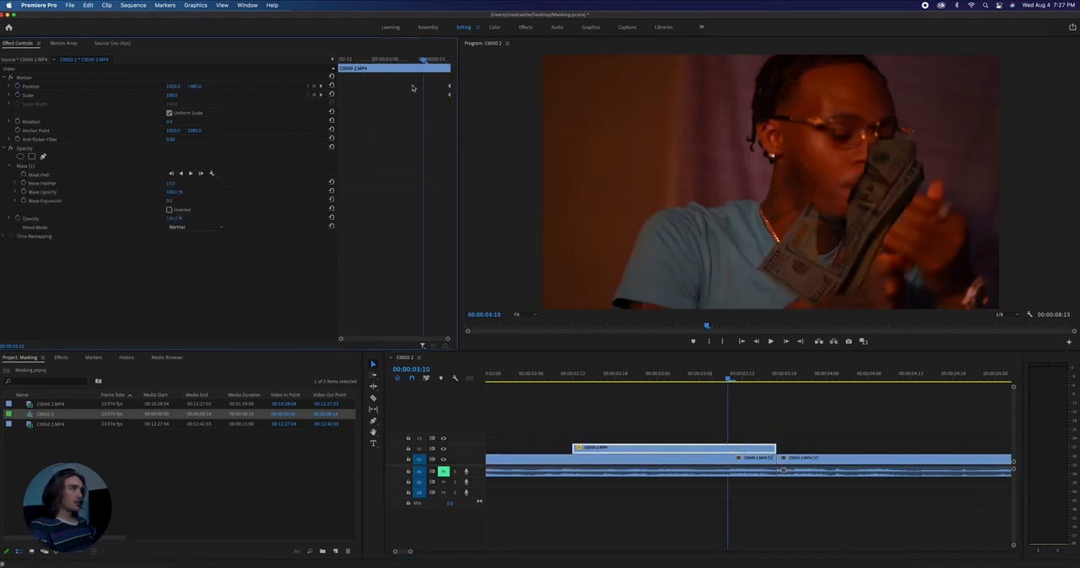
drag(195, 87, 4, 87)
key(super+z)
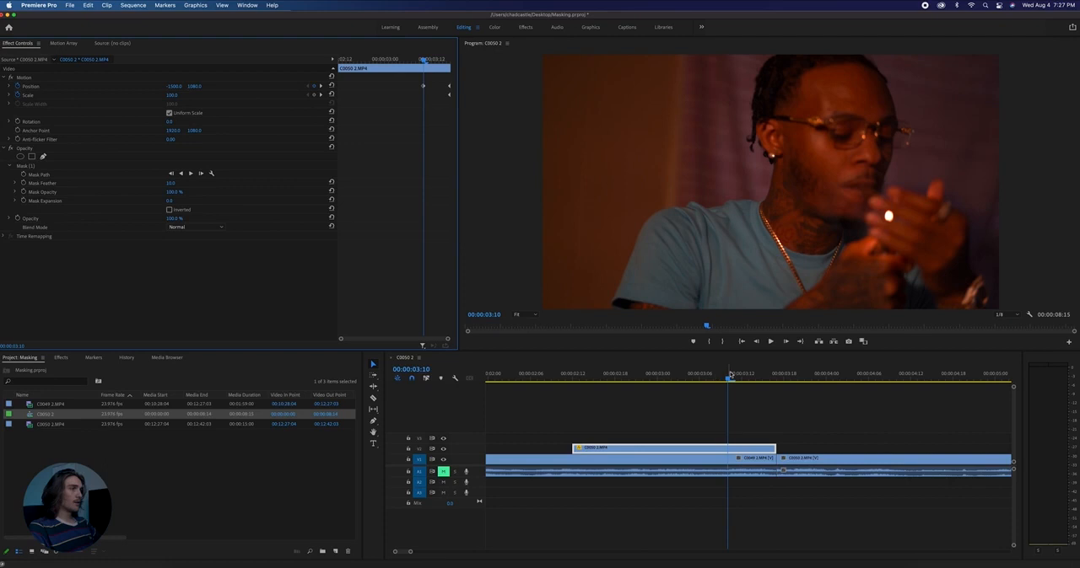
- Play the sequence from before the masked clip through the cut to review the money's sideways entrance
key(space)
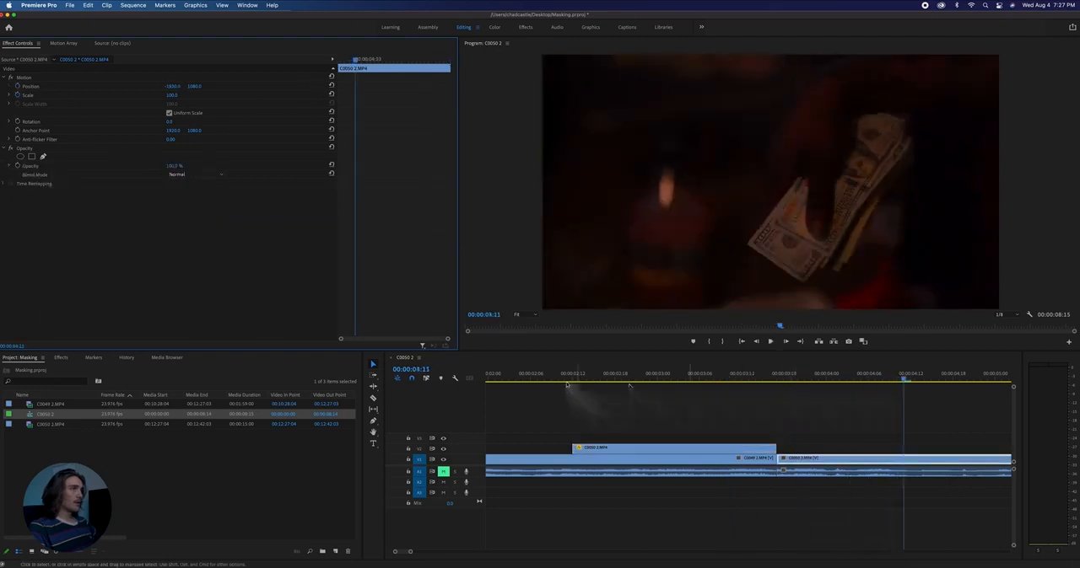
click(551, 378)
key(space)
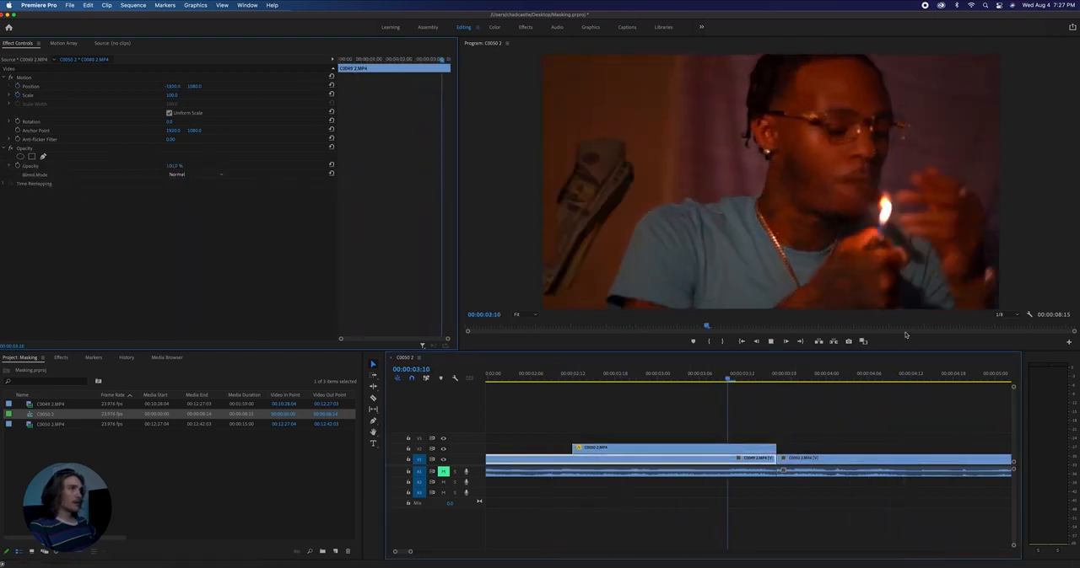
click(565, 378)
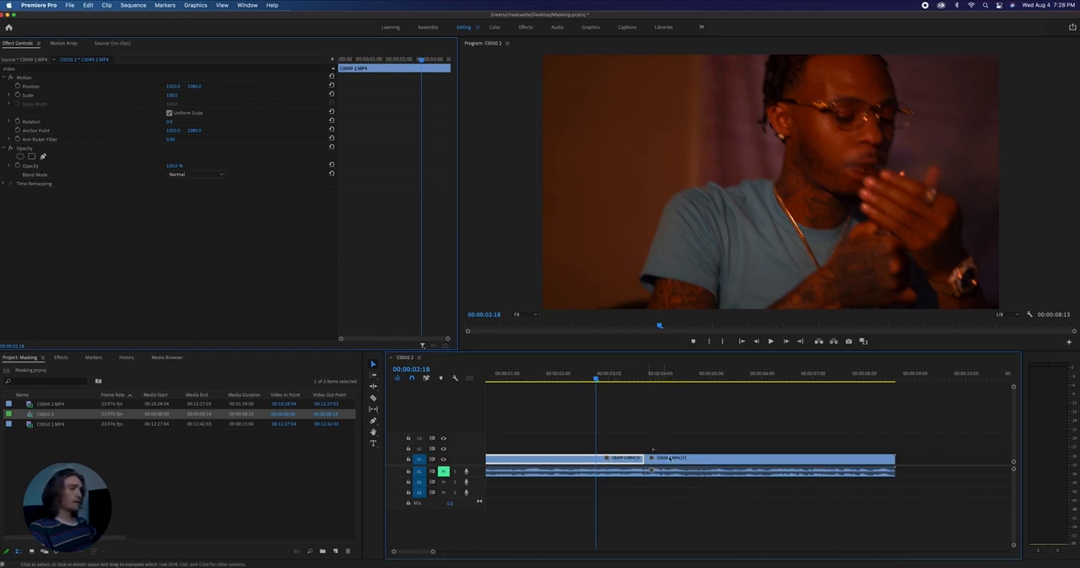
- Duplicate the first clip from V1 onto V2 directly above itself
click(615, 377)
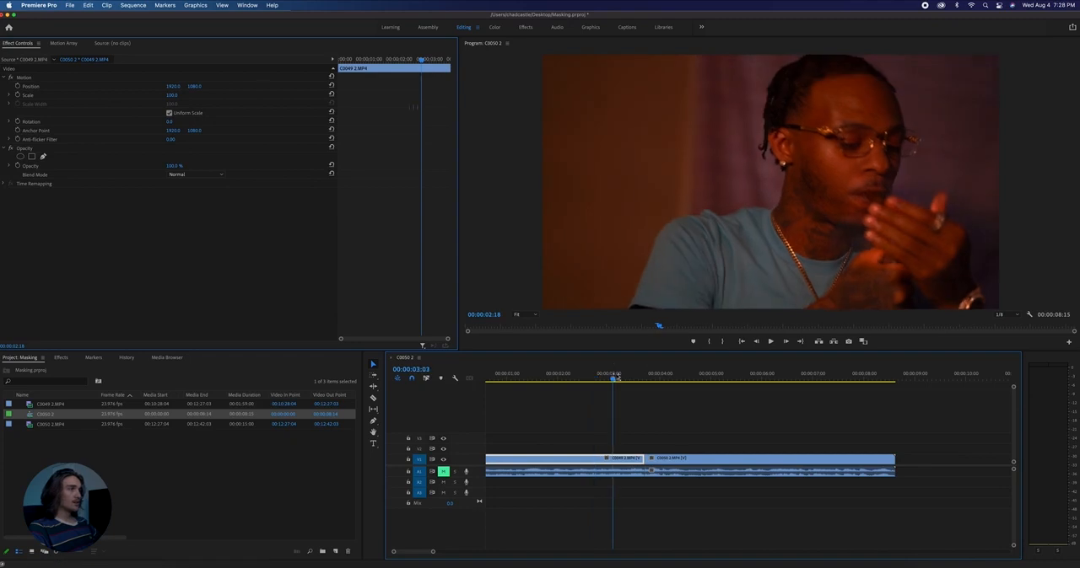
scroll(612, 462, right, 1)
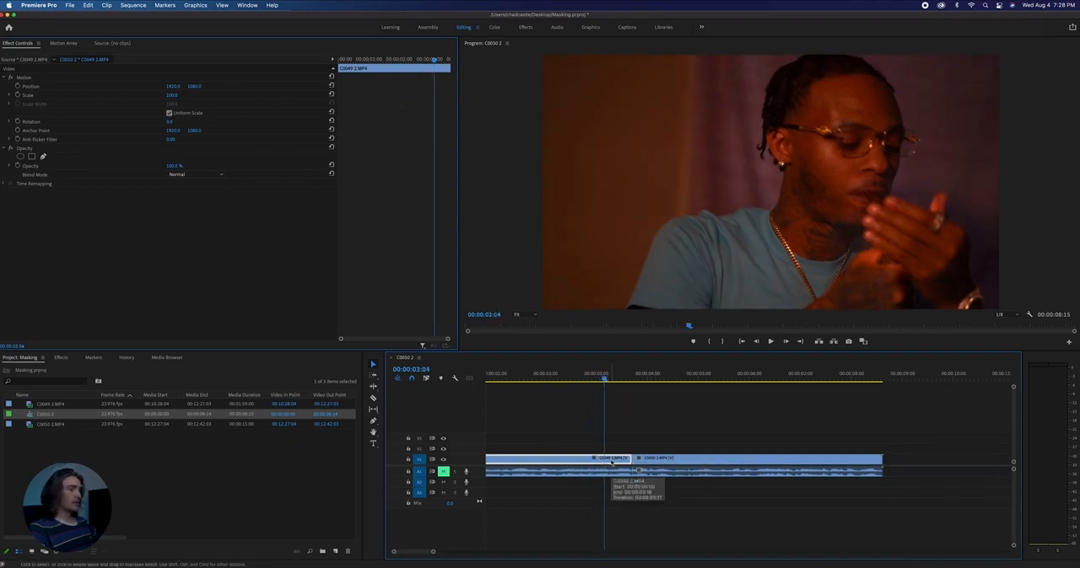
drag(611, 463, 609, 448)
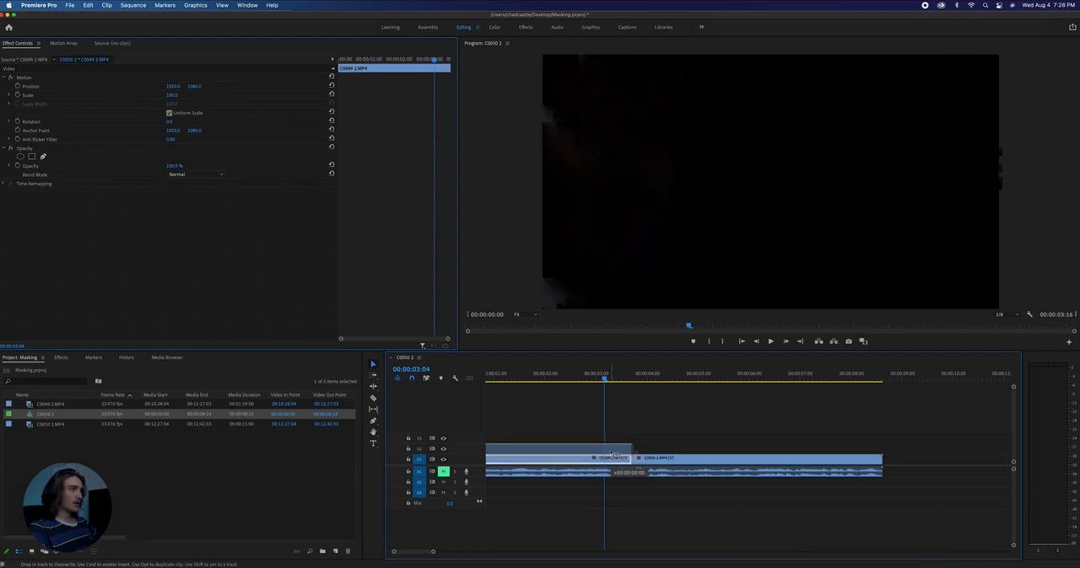
- Add a frame hold to the V2 copy of the first clip at 00:00:03:16, its last frame
click(554, 376)
drag(554, 376, 629, 384)
click(604, 450)
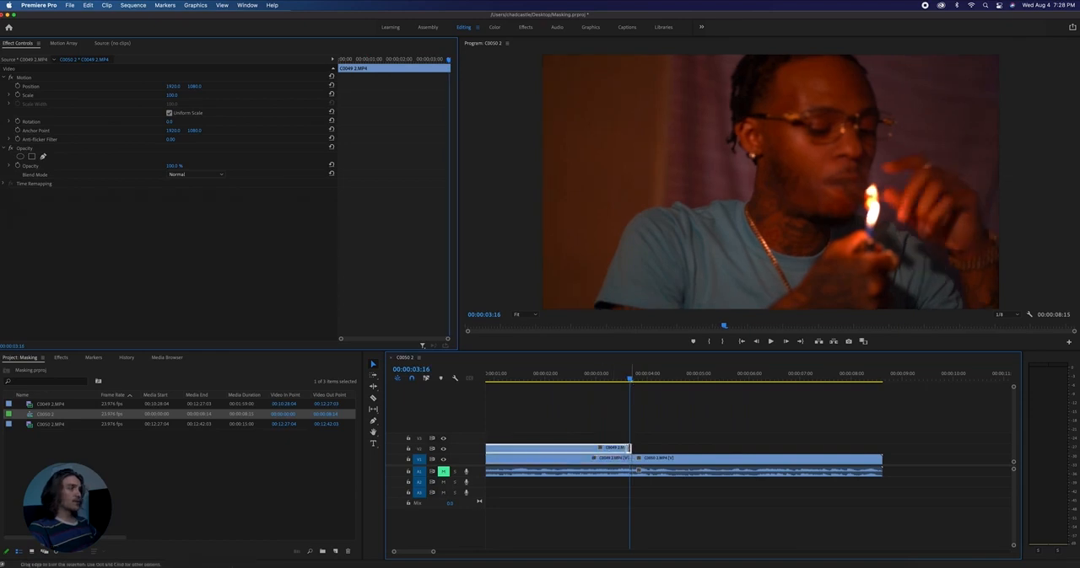
right_click(617, 449)
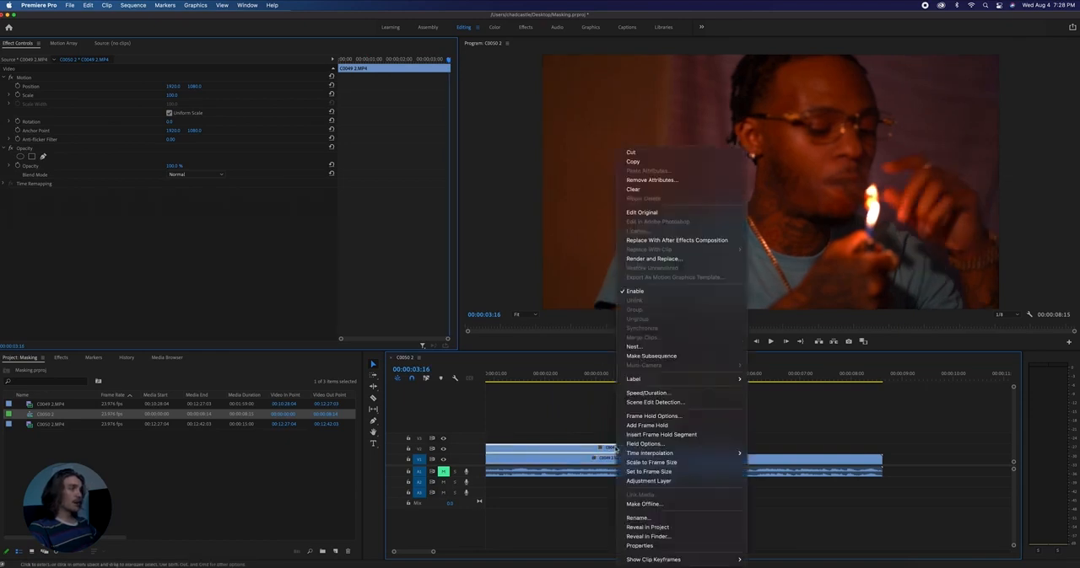
click(668, 425)
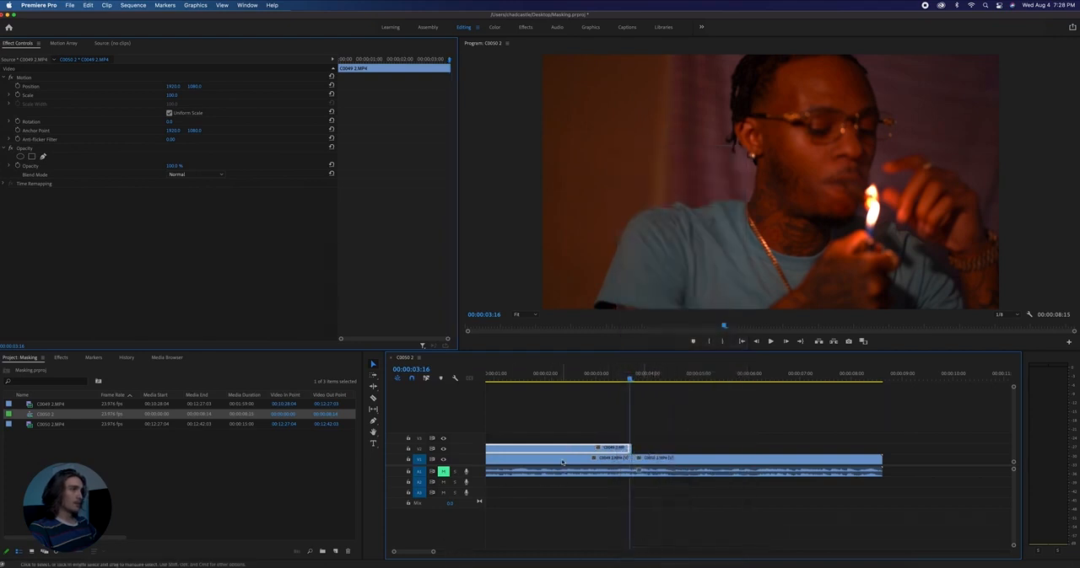
- Delete the V2 part before the frame hold and extend the held frame over the second clip to just before 00:00:06:00
key(Delete)
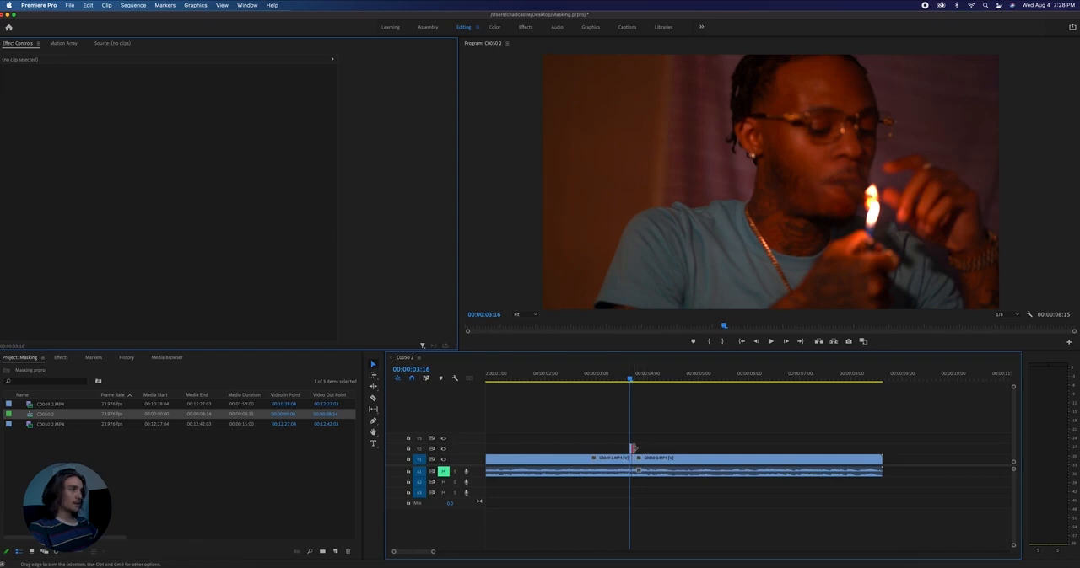
drag(693, 449, 746, 449)
mouse_move(631, 379)
mouse_down()
mouse_move(678, 380)
mouse_move(651, 382)
mouse_up()
click(631, 380)
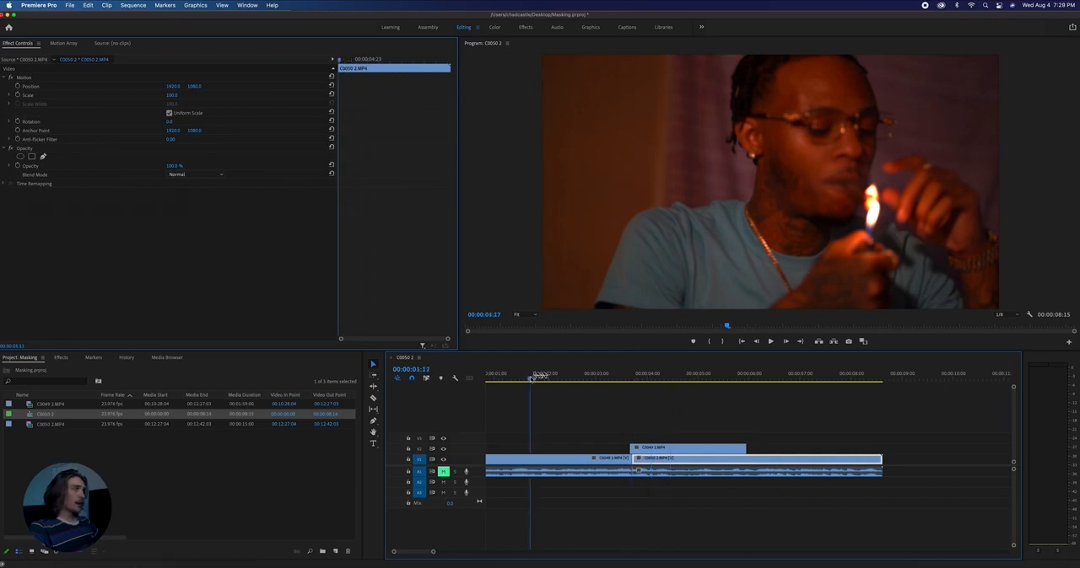
drag(564, 381, 636, 395)
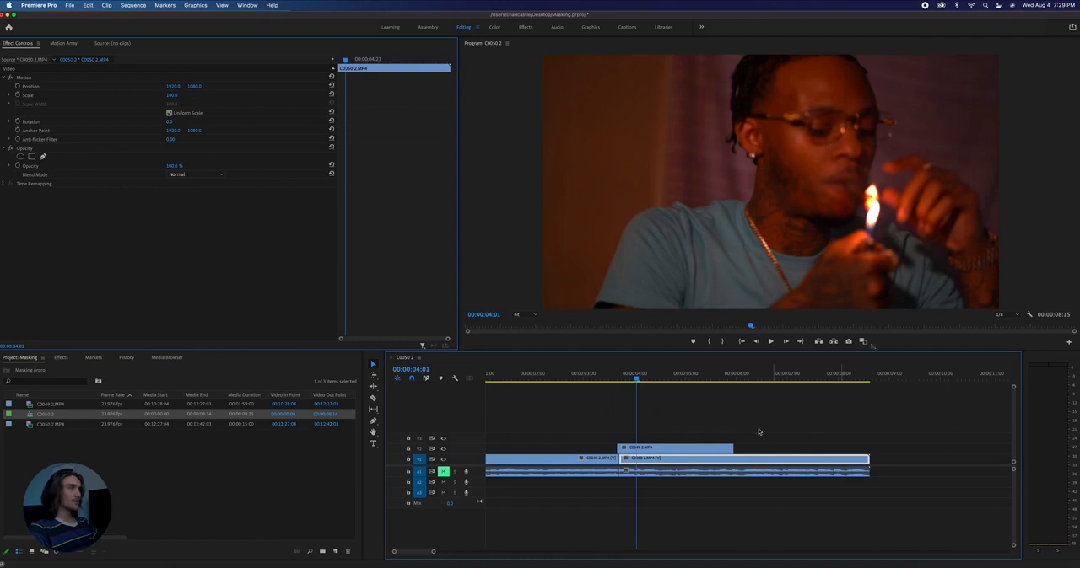
- Start a free-draw opacity mask on the held V2 clip, maximise the Program monitor and zoom to 400% on the glasses
key(Up)
click(627, 449)
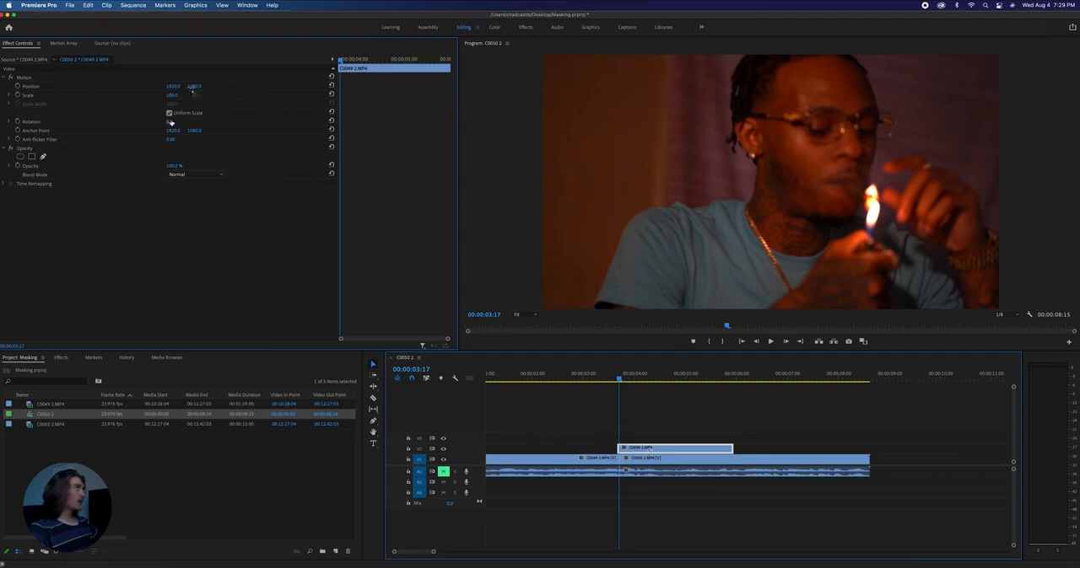
click(44, 158)
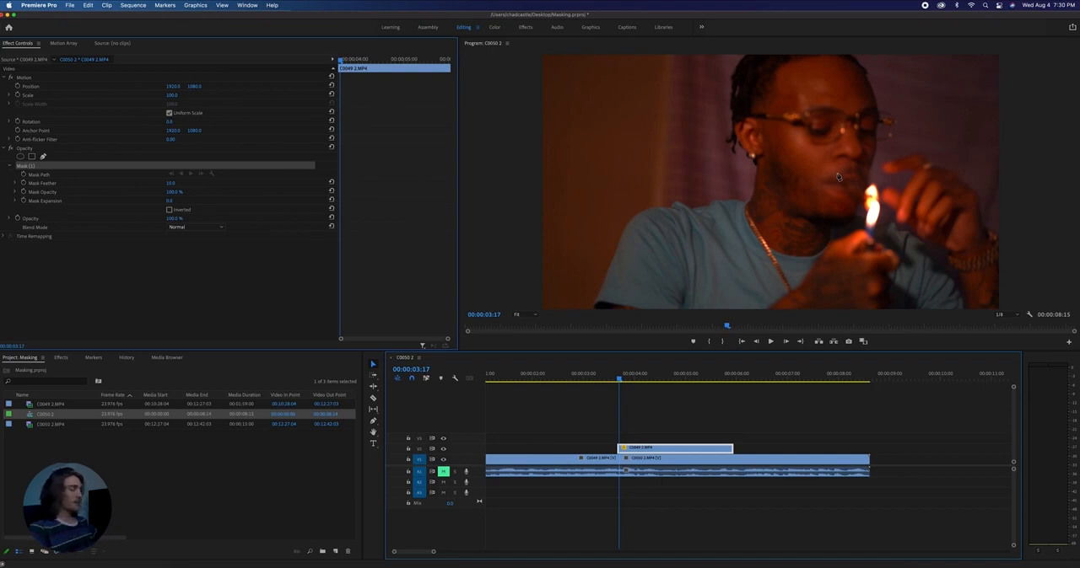
key(grave)
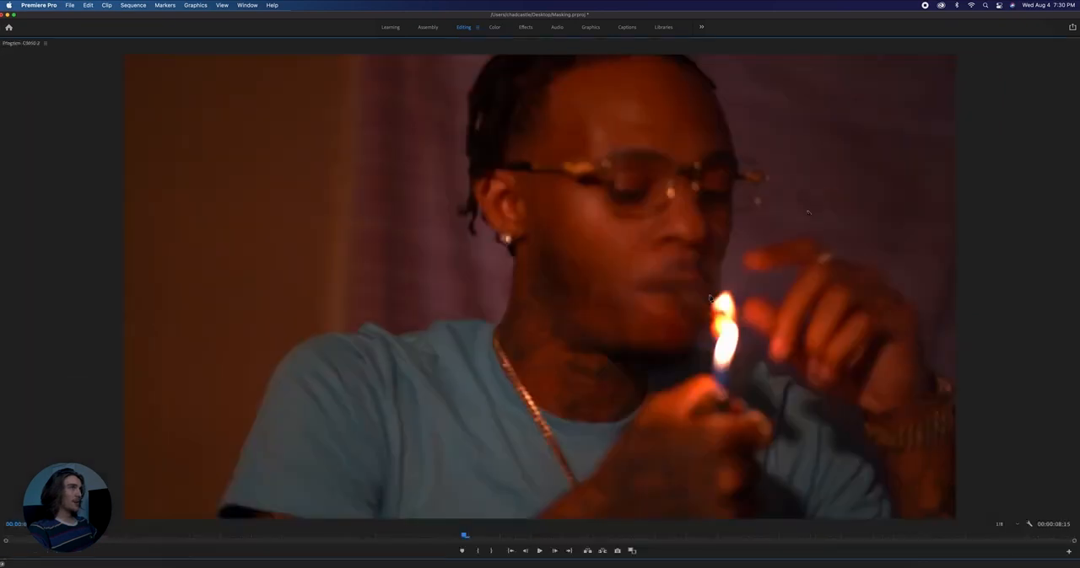
key(Left)
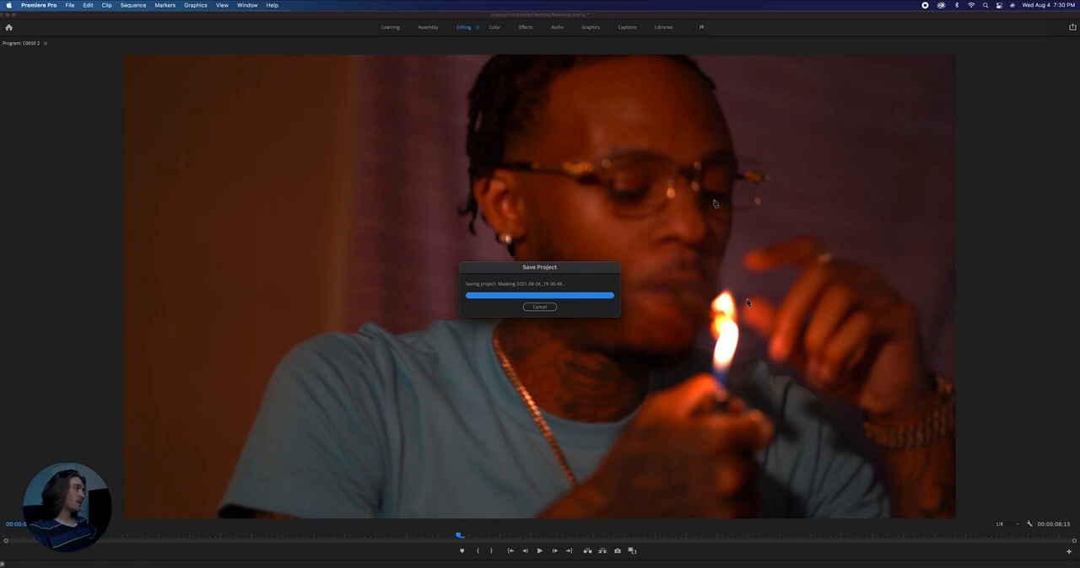
click(62, 527)
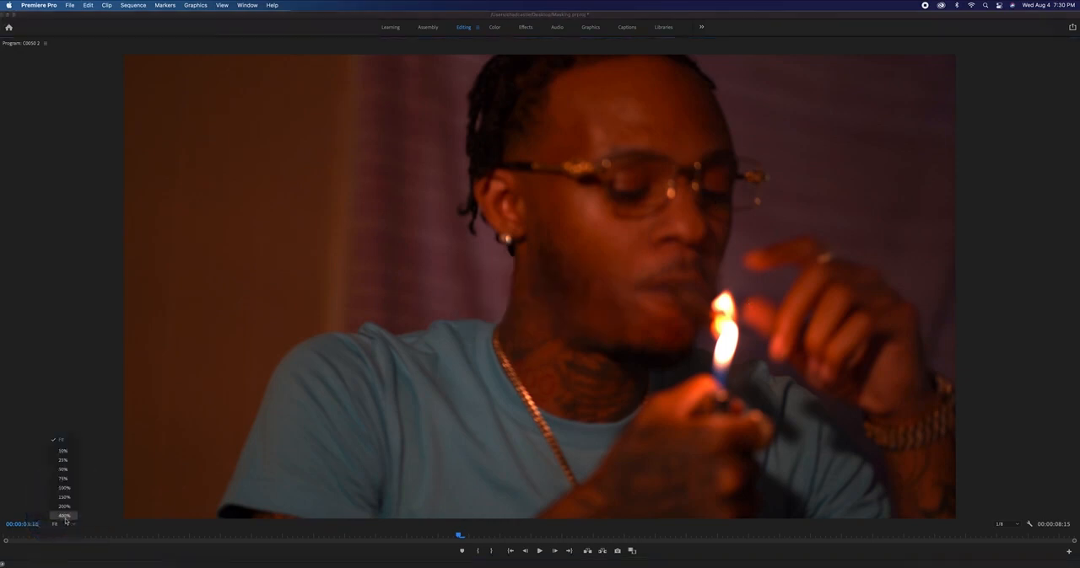
click(65, 516)
drag(1076, 297, 1075, 207)
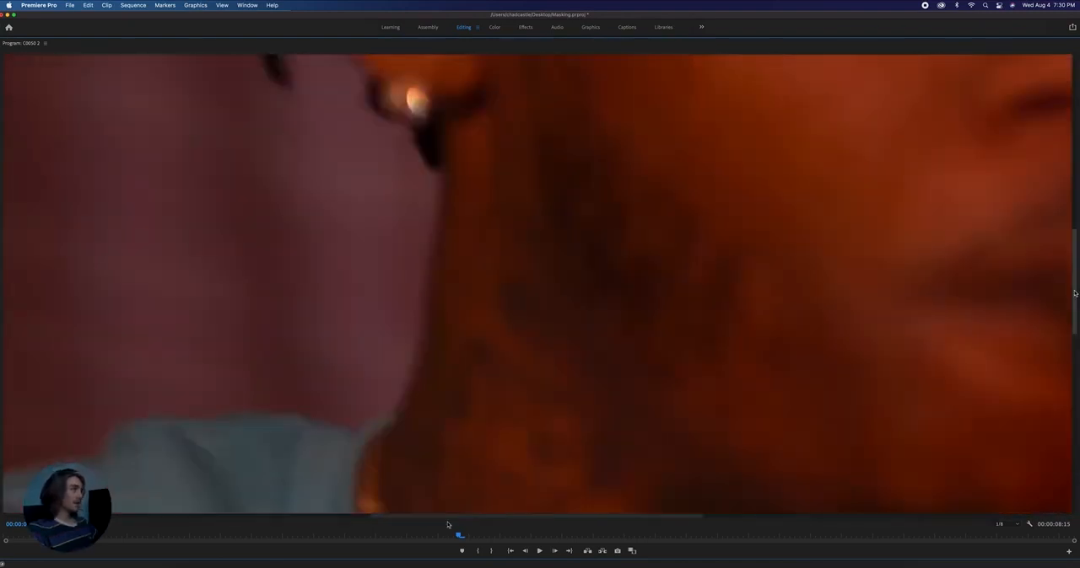
drag(452, 517, 536, 517)
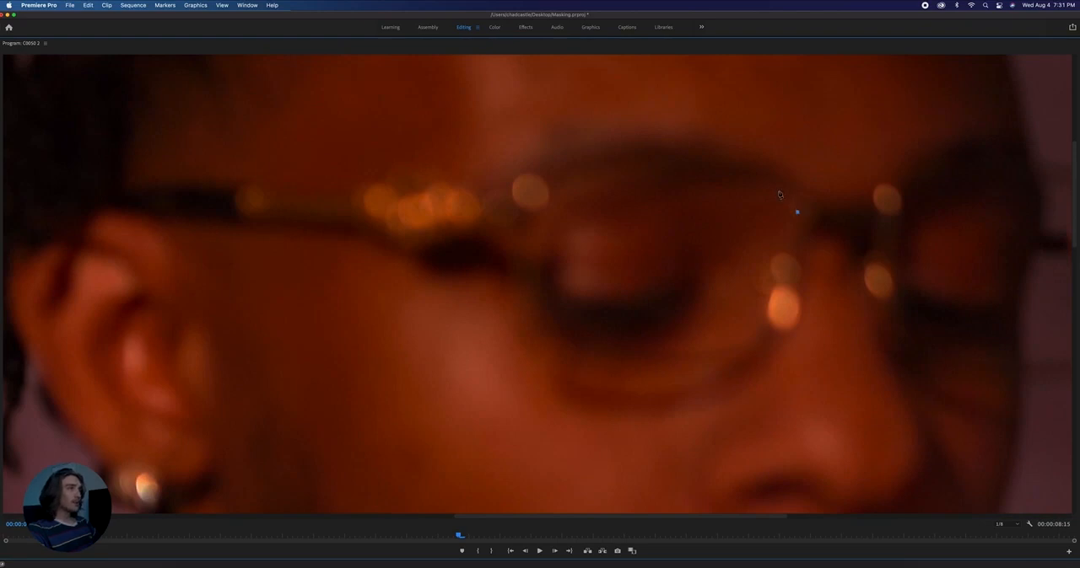
- Trace the mask along the upper edge of the nearer glasses lens and partway down its ear-side edge
click(747, 179)
click(715, 170)
click(621, 169)
click(592, 176)
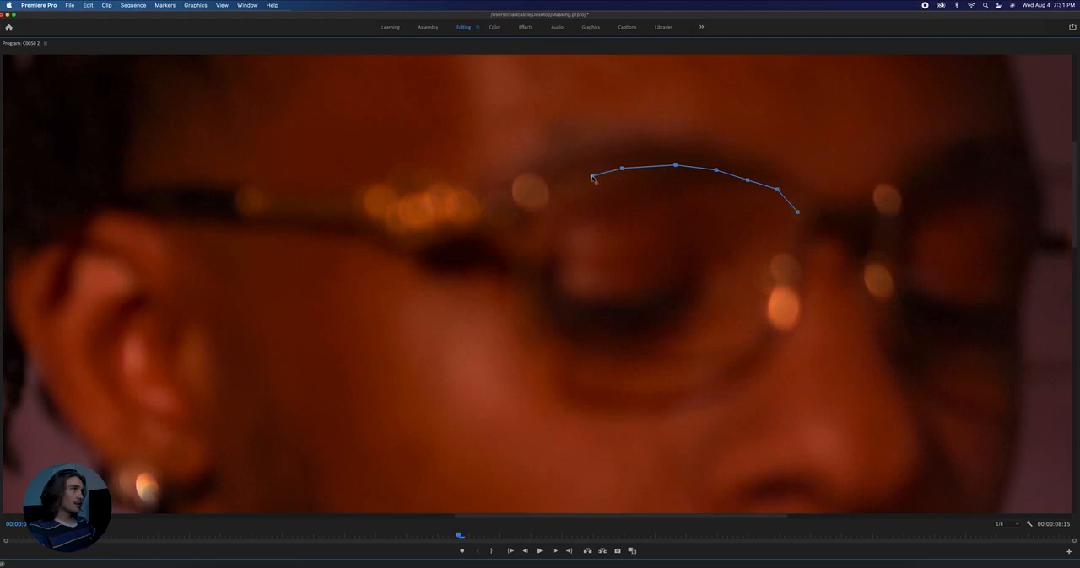
click(558, 205)
click(549, 230)
click(539, 247)
click(531, 271)
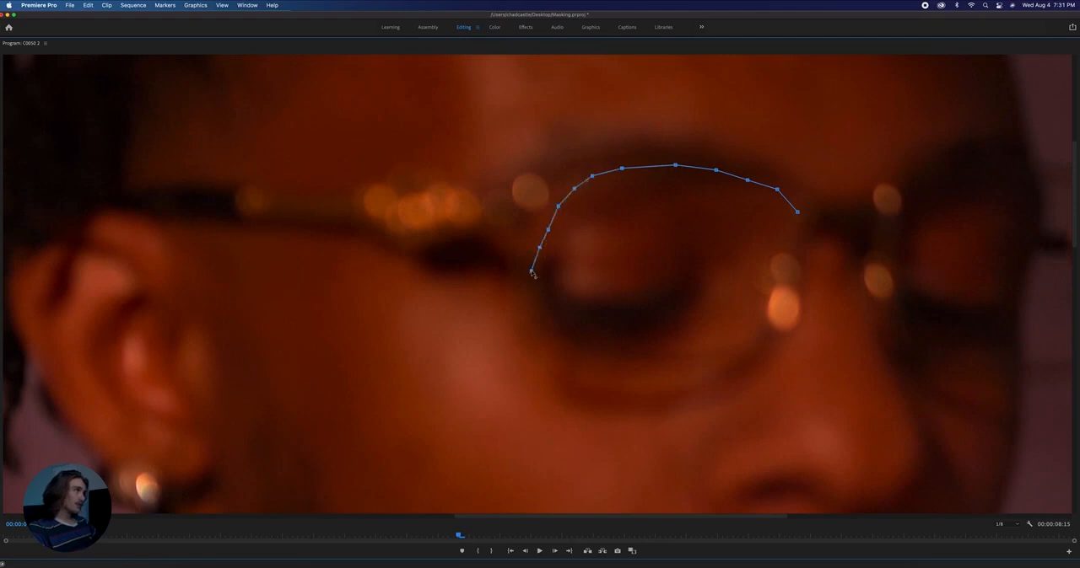
- Trace the mask around the lens's lower rim and nose side, close the path at its first point, and restore the panel layout
click(533, 296)
click(559, 363)
click(598, 378)
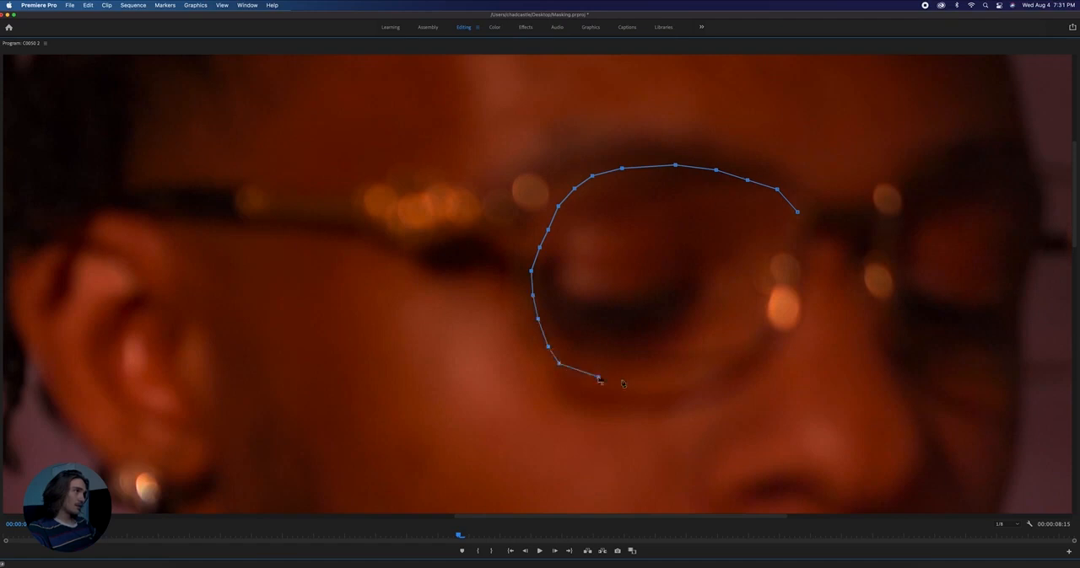
click(642, 379)
click(682, 374)
click(713, 367)
click(736, 358)
click(758, 336)
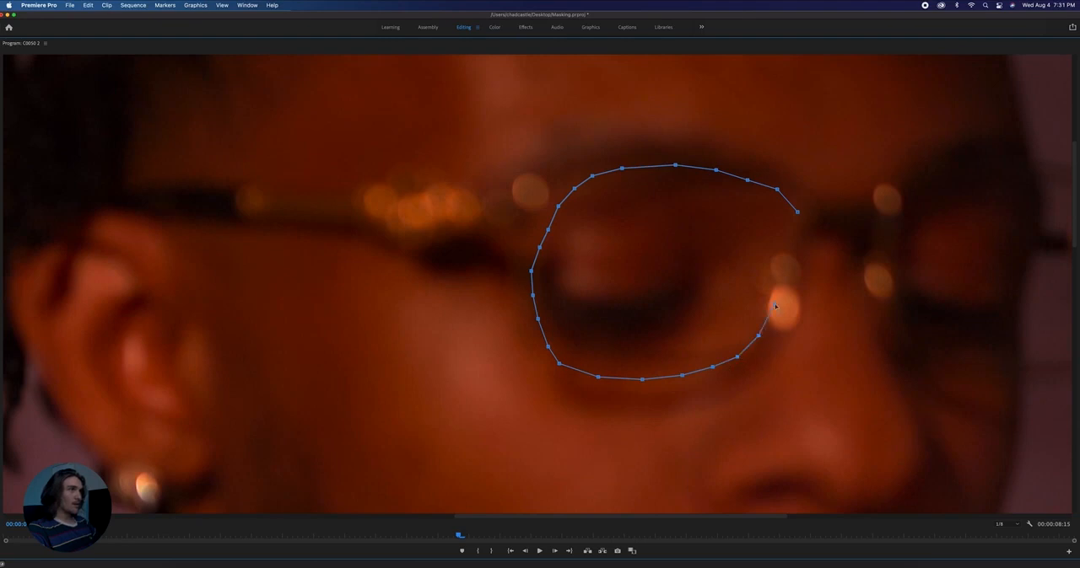
click(787, 245)
click(797, 213)
key(grave)
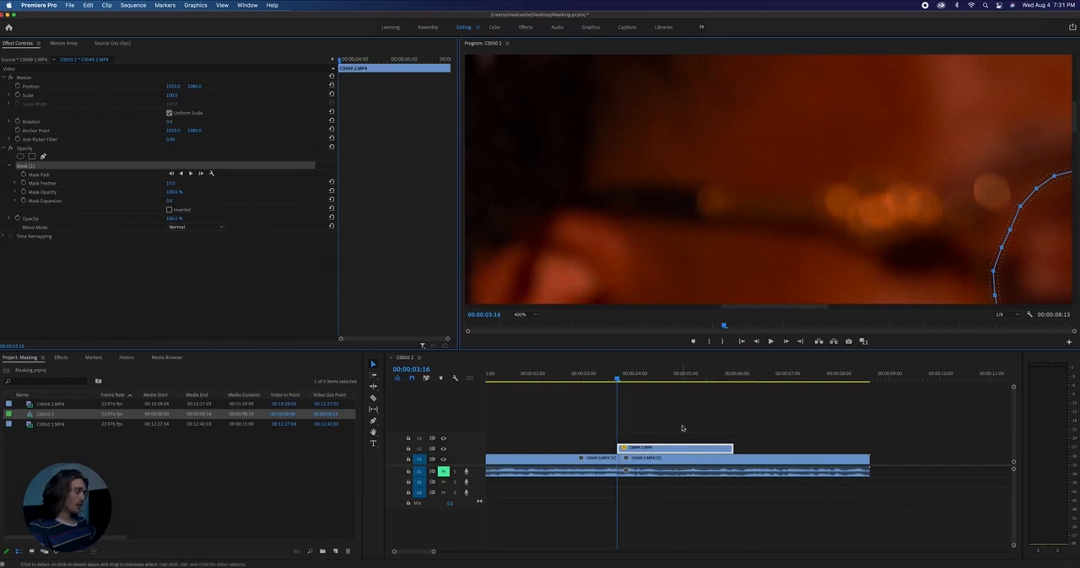
- Fit the frame in the Program monitor and invert the lens mask so the second clip shows through the glasses
click(521, 315)
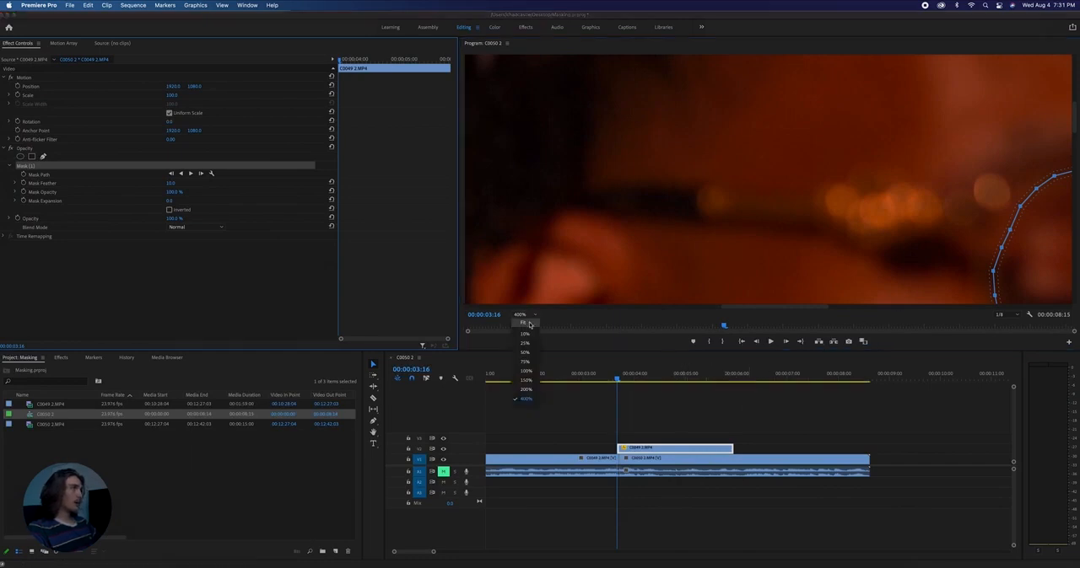
click(527, 323)
drag(618, 380, 631, 380)
click(770, 341)
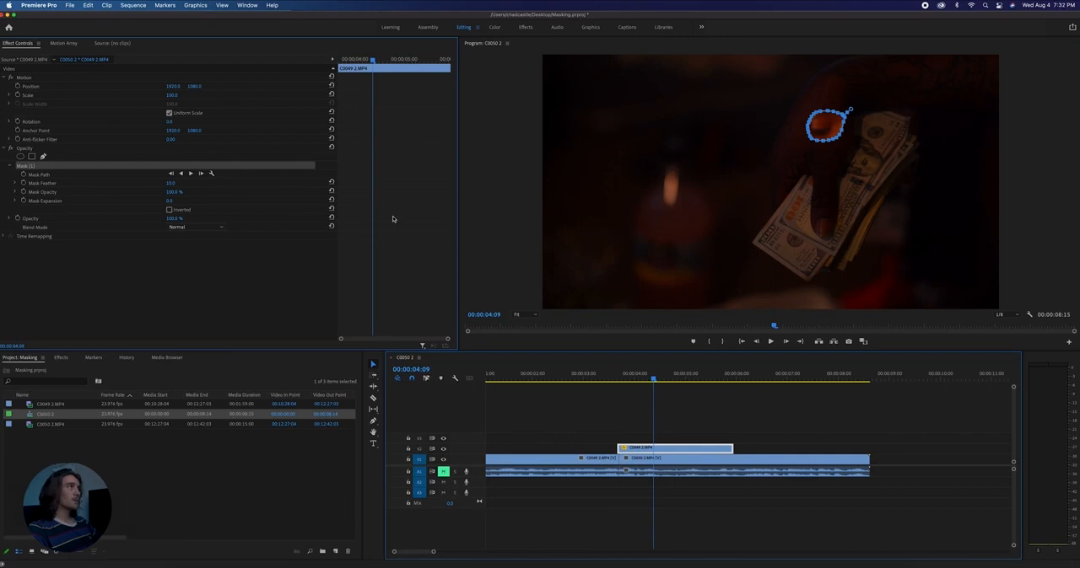
click(169, 209)
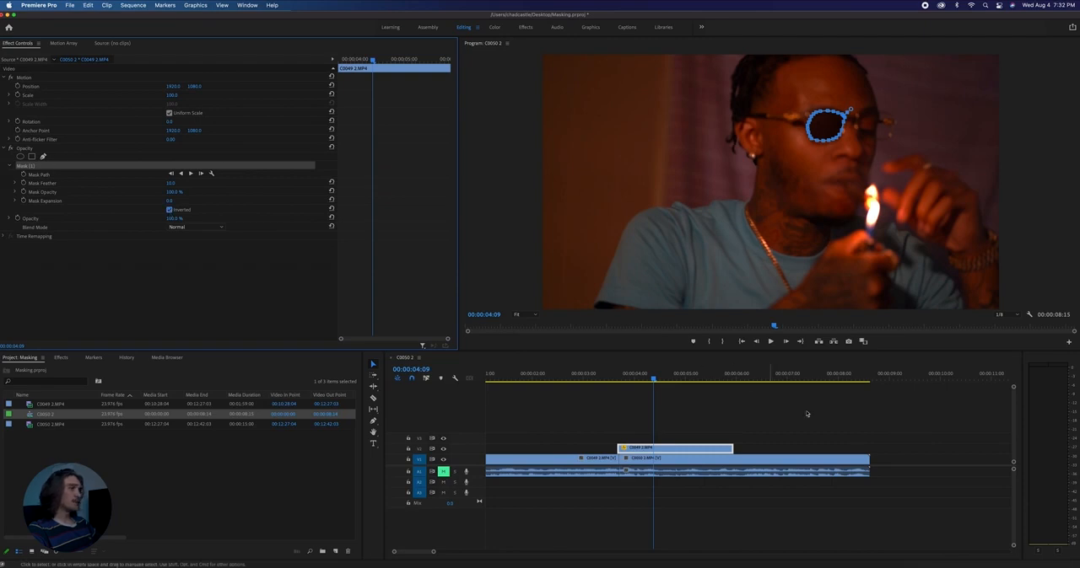
drag(633, 379, 670, 399)
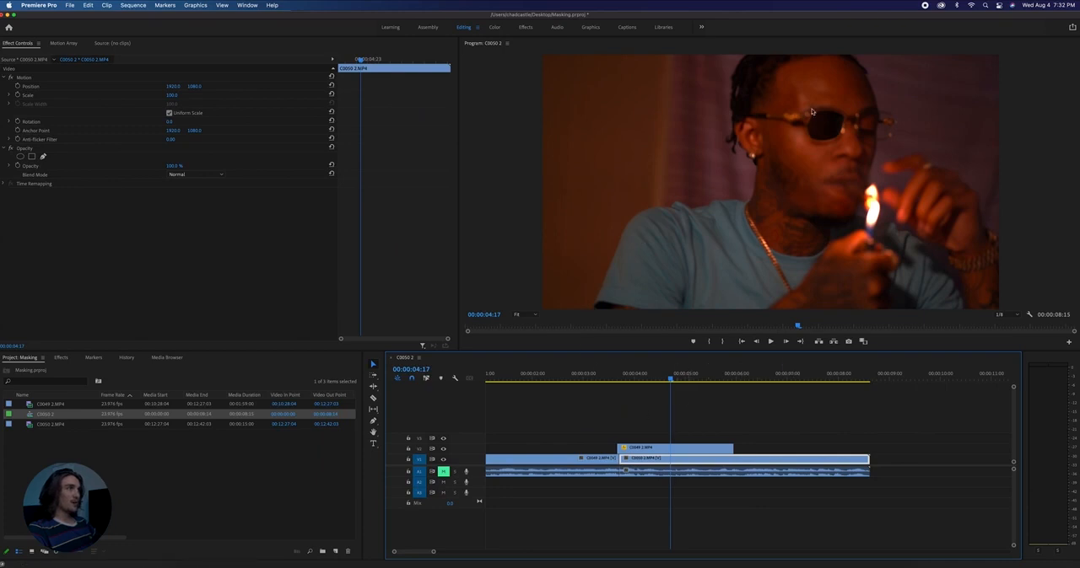
- Set the lens mask's feather to 40 and its expansion to -12 on the held V2 clip, and scrub through the result
click(632, 448)
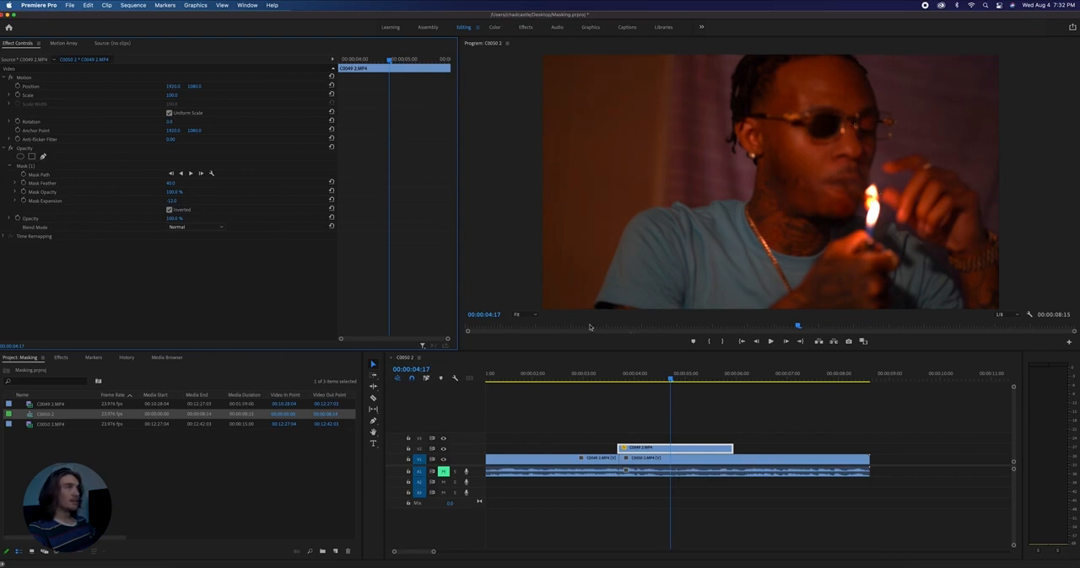
click(633, 379)
drag(633, 379, 673, 378)
key(Right)
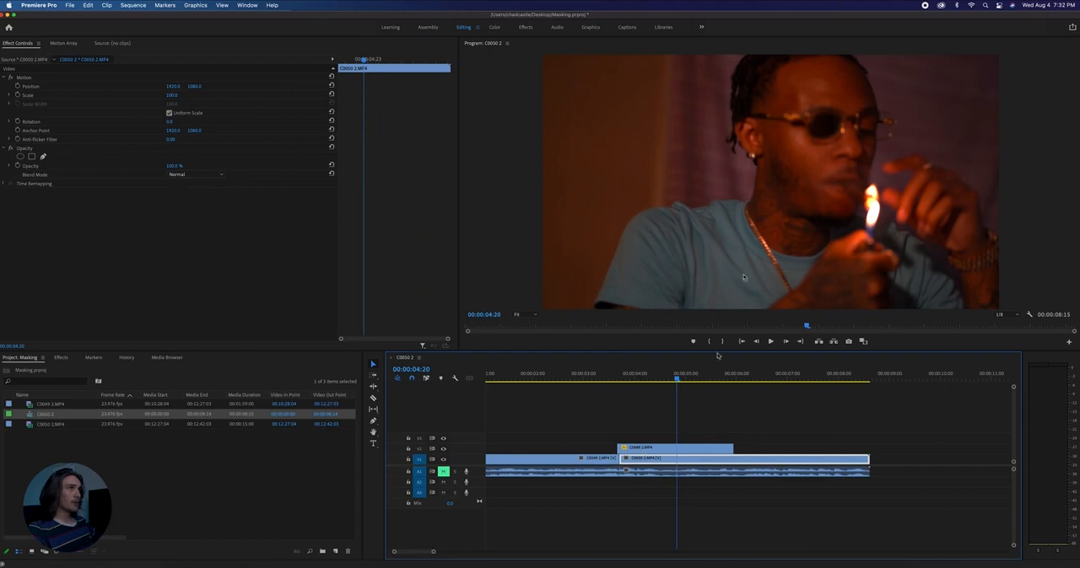
click(633, 379)
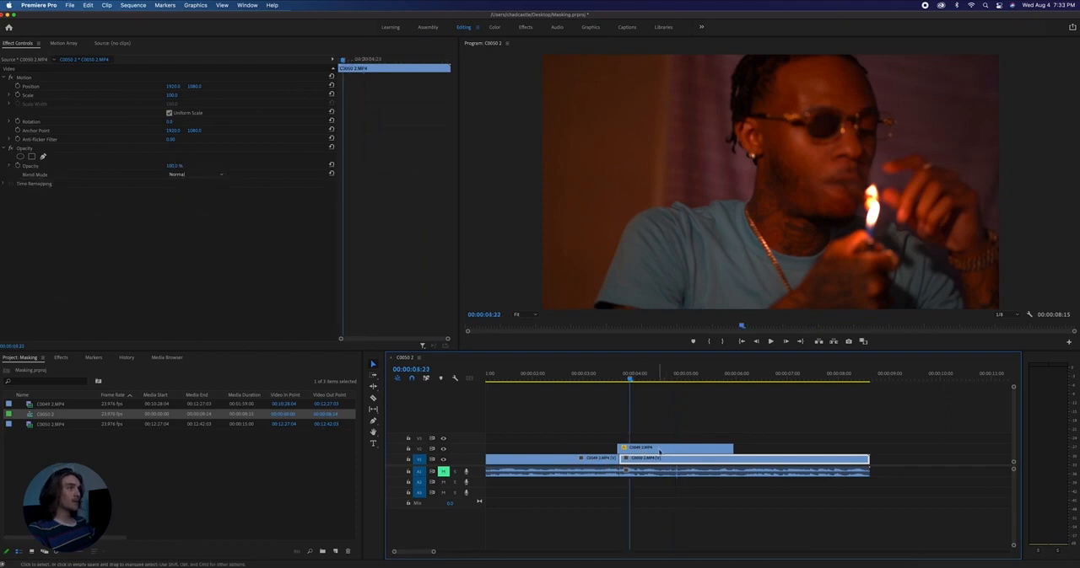
- Move the held V2 clip's anchor point from the frame centre to the middle of the masked glasses lens
click(659, 453)
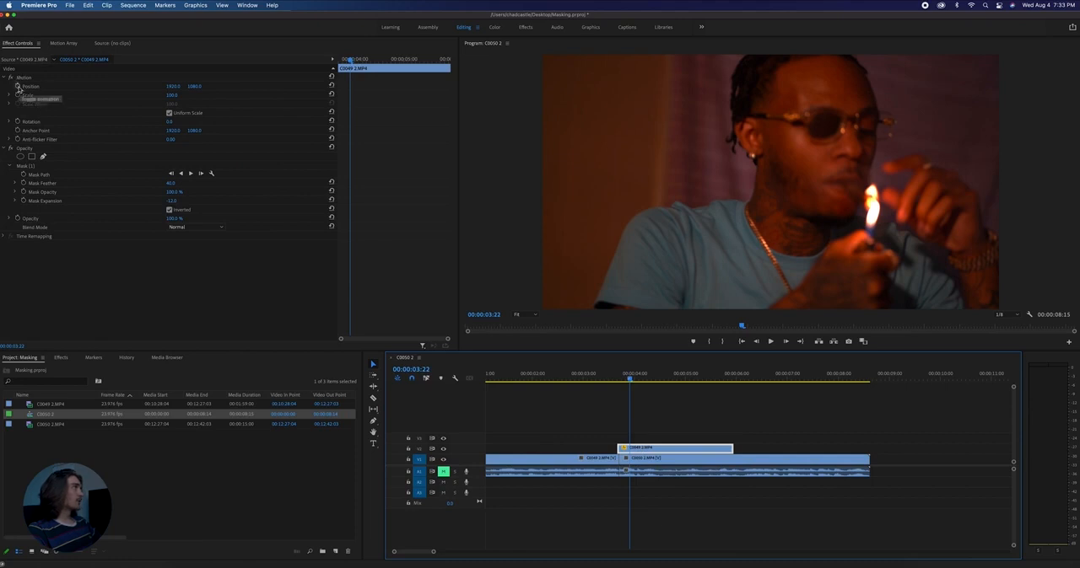
click(224, 285)
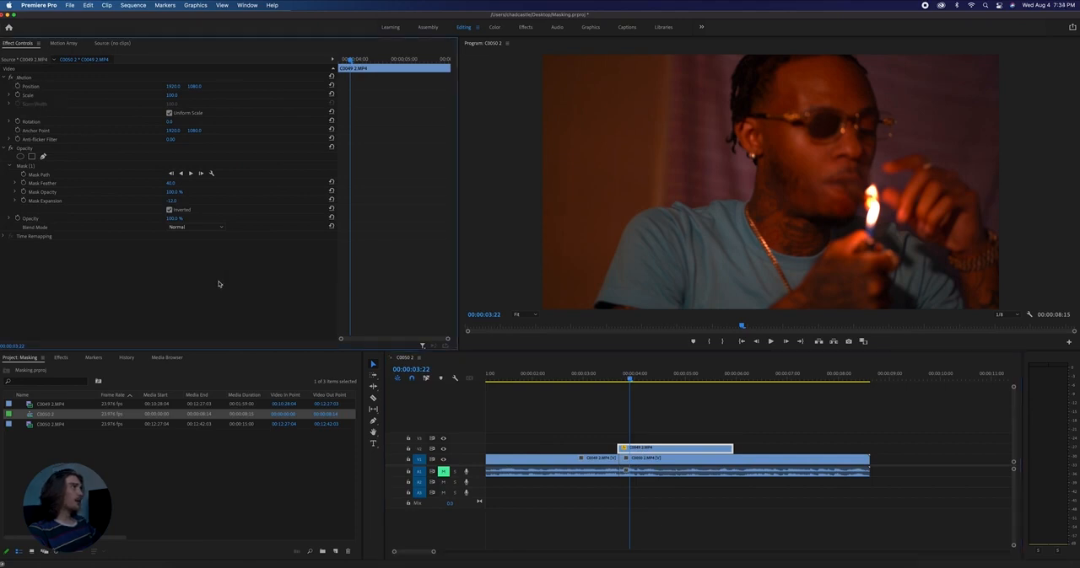
click(23, 78)
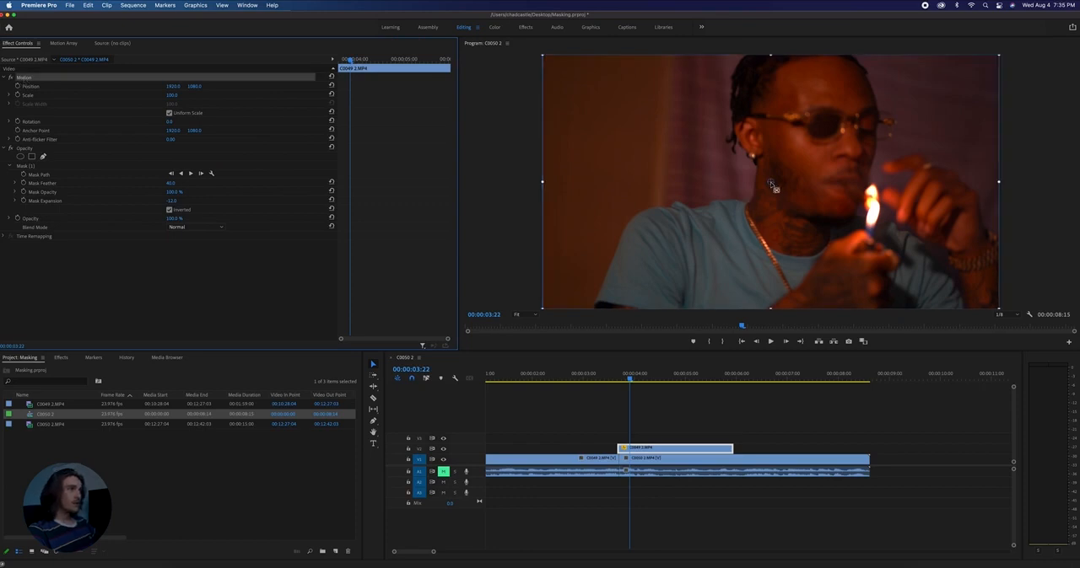
click(773, 186)
drag(773, 186, 824, 130)
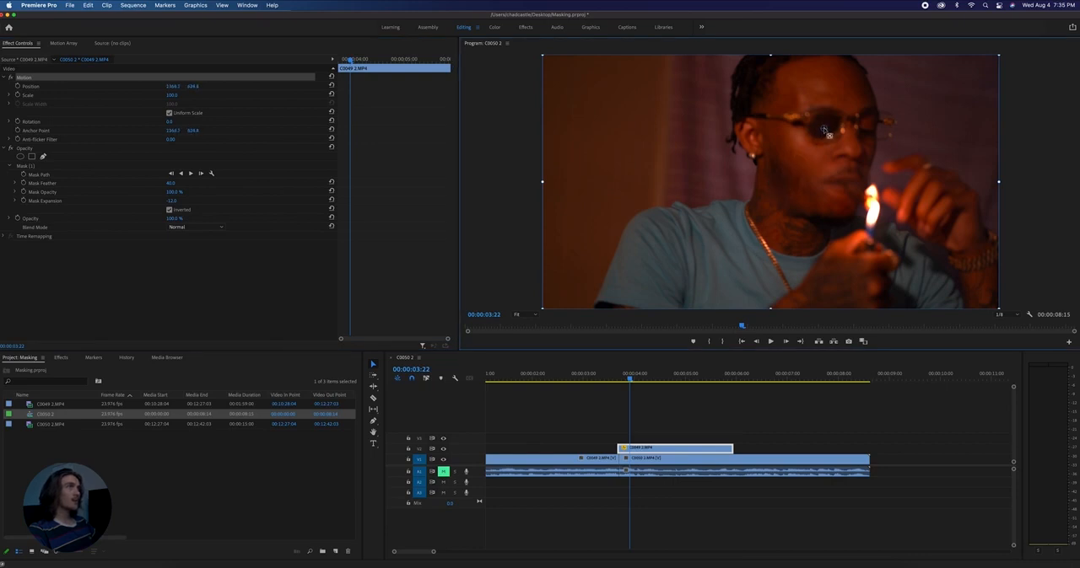
drag(826, 132, 829, 124)
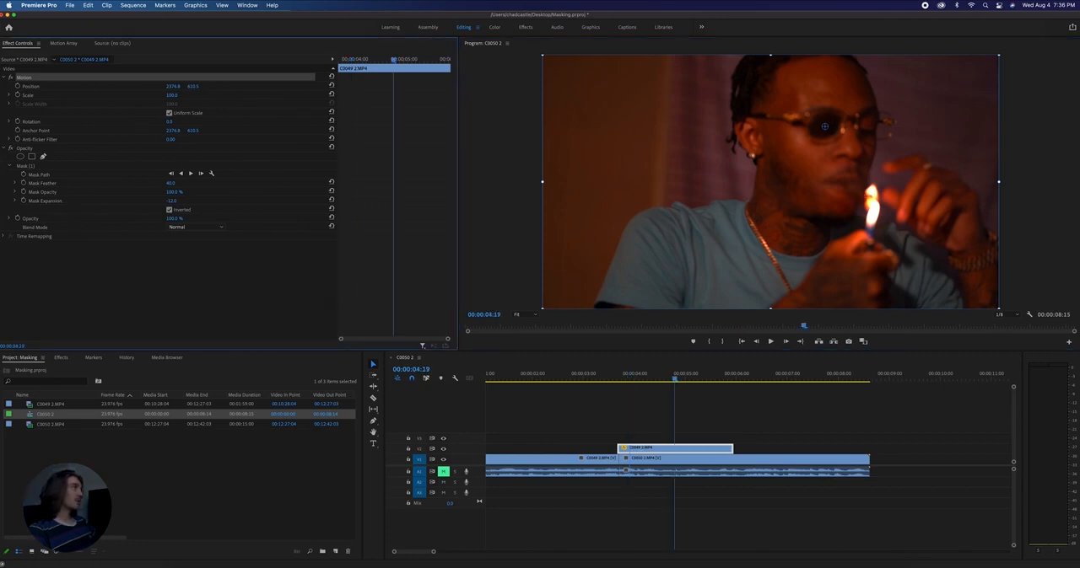
- Turn on Position and Scale keyframes for the held V2 clip and move both keyframes to the clip's start
click(152, 280)
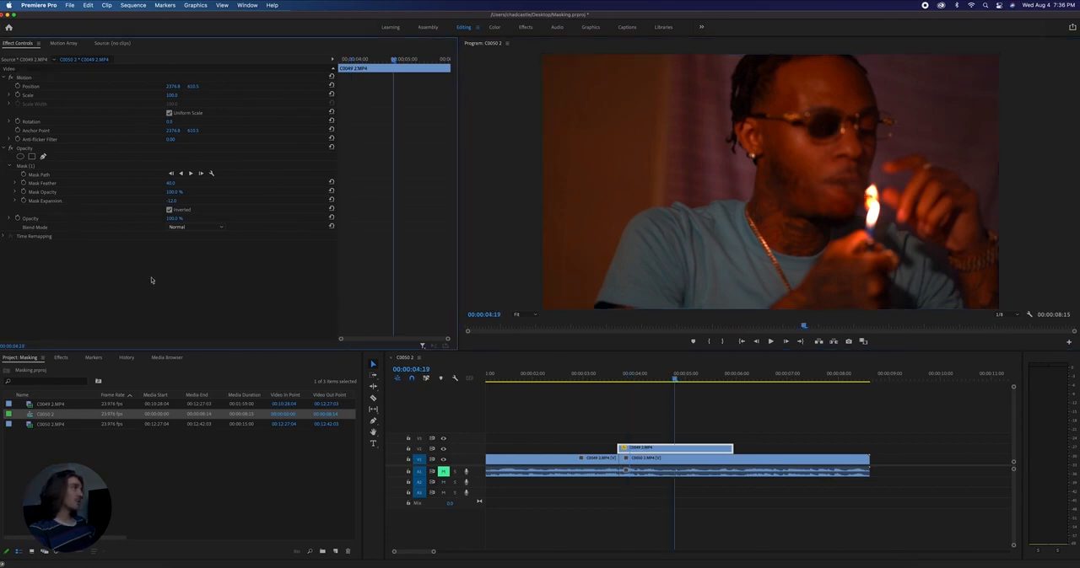
click(18, 86)
click(19, 96)
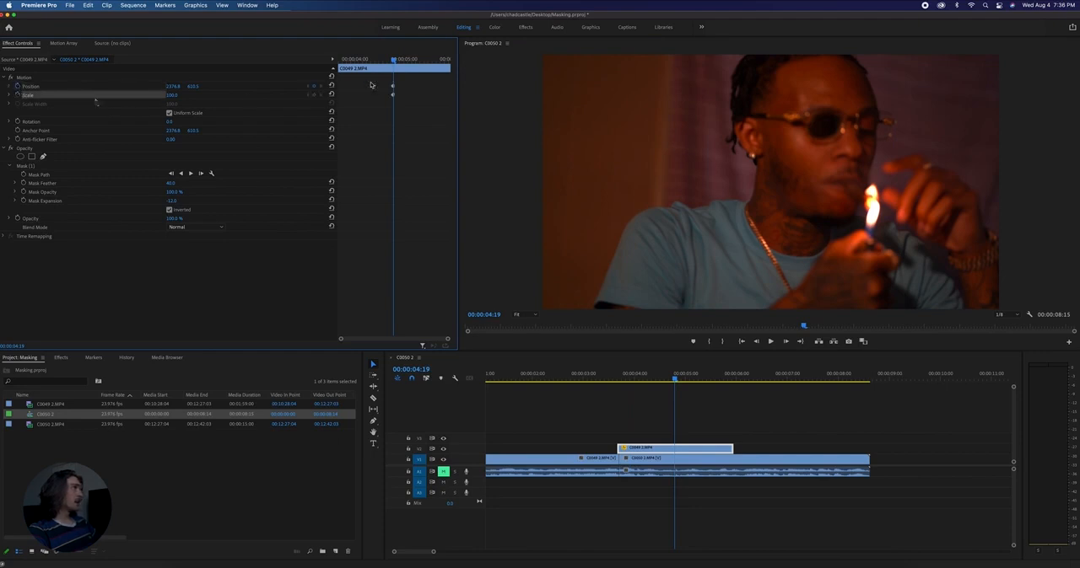
drag(393, 88, 338, 89)
drag(340, 90, 349, 70)
- At 00:00:05:20, scale the held V2 clip up until the lens opening fills the whole frame
drag(625, 378, 726, 385)
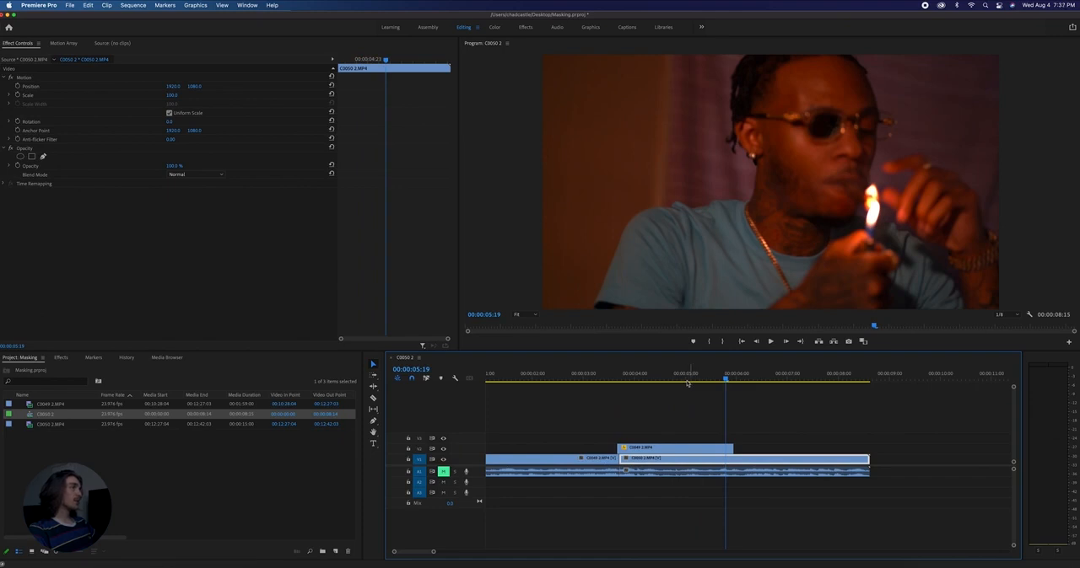
click(621, 374)
drag(621, 374, 728, 378)
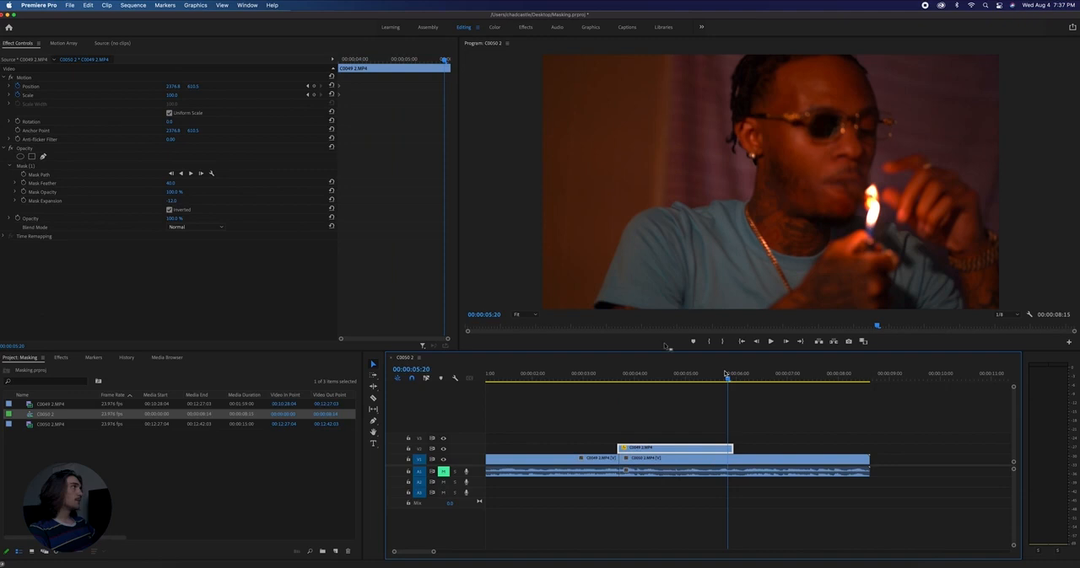
drag(171, 97, 295, 97)
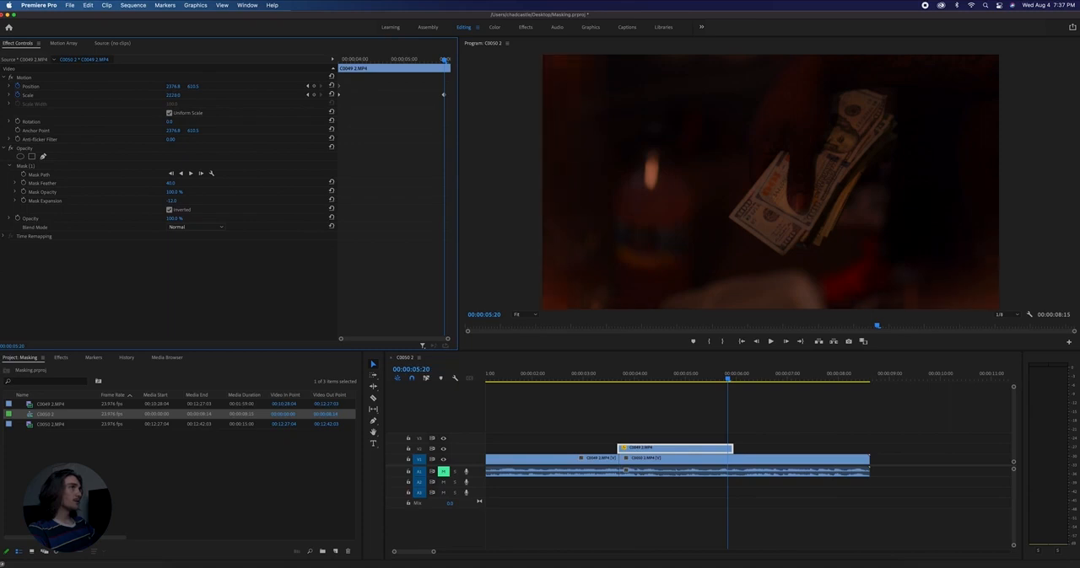
- Play the zoom through the glasses lens several times from just before the cut to check its speed
drag(587, 377, 557, 377)
key(space)
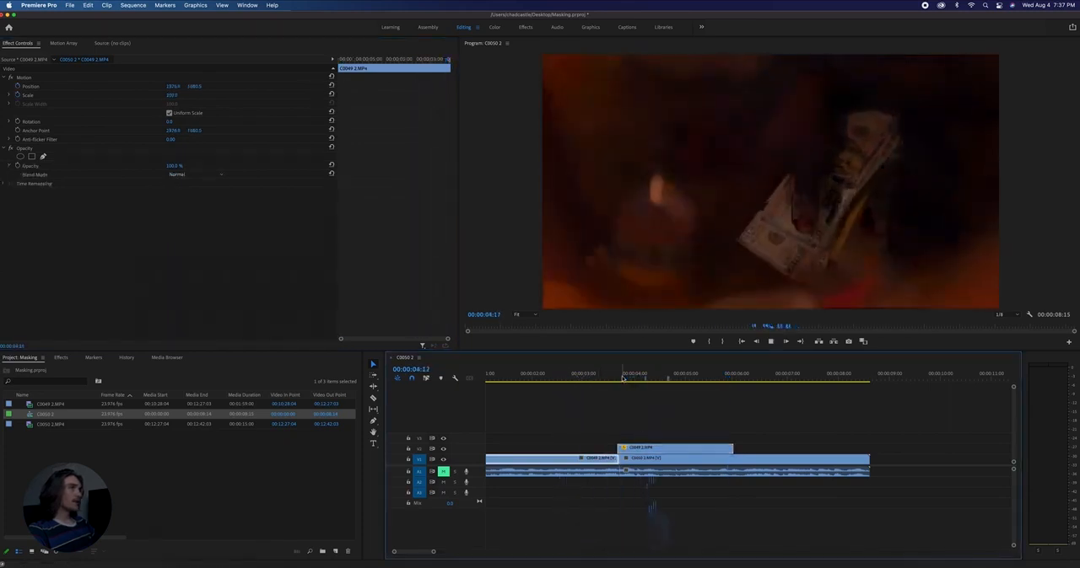
key(space)
click(582, 377)
key(space)
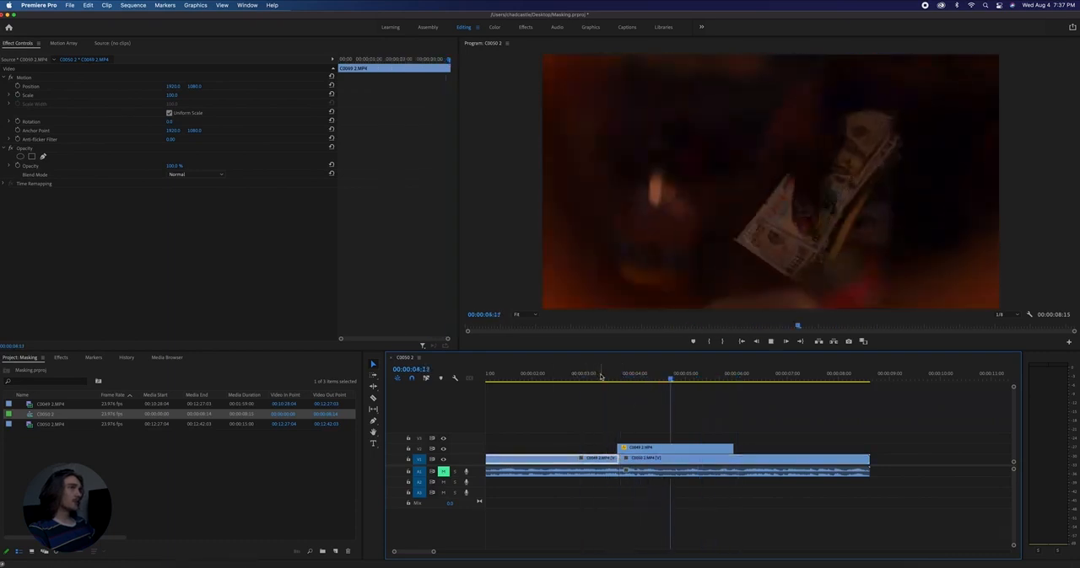
click(588, 377)
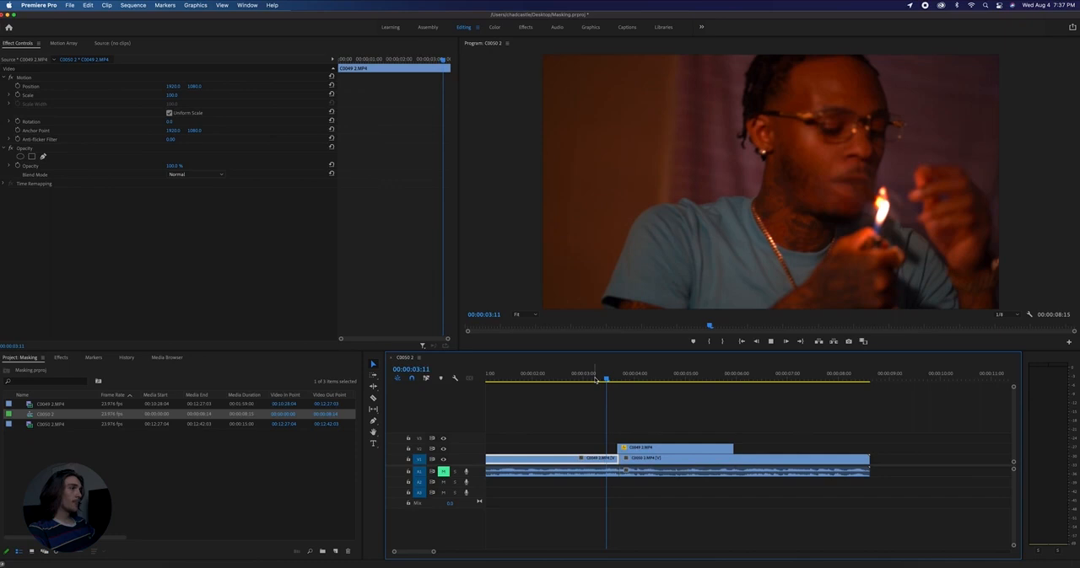
key(space)
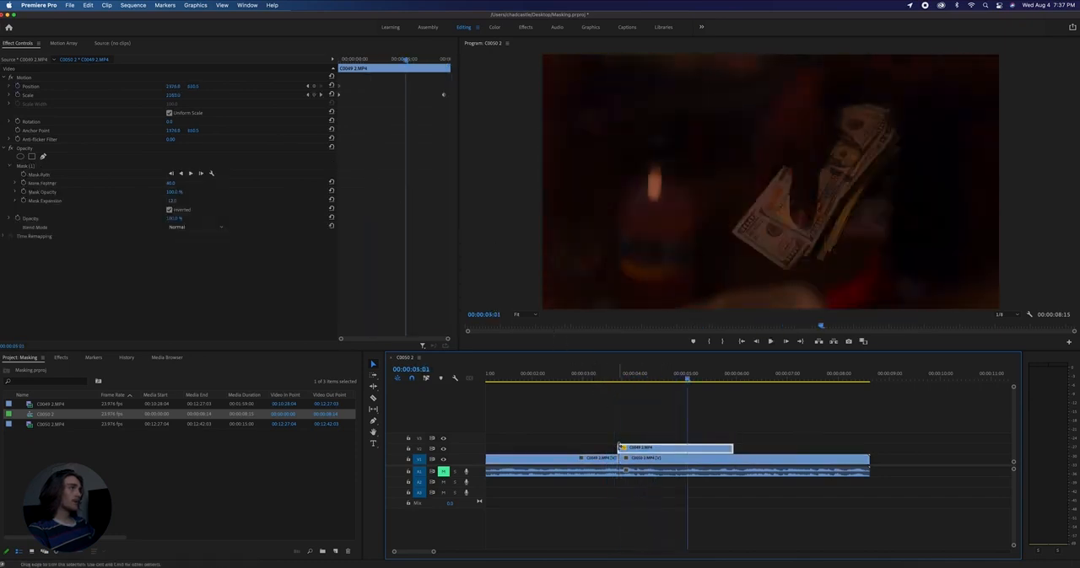
- Extend the held V2 clip past 00:00:07:00, retime its ending Scale keyframe to just before 00:00:05:00, and play the transition
drag(732, 448, 806, 448)
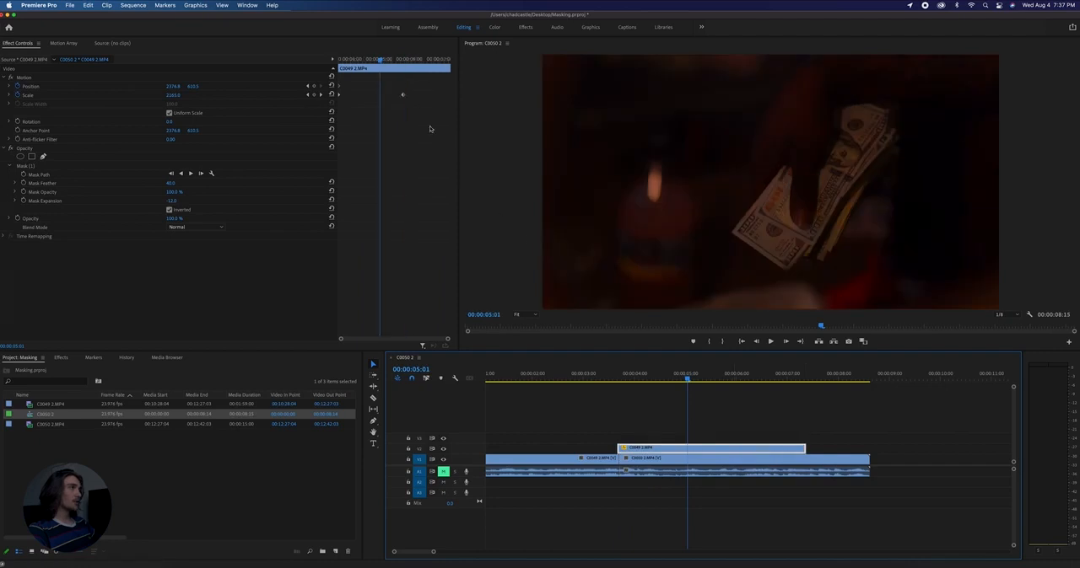
drag(403, 95, 438, 98)
mouse_move(395, 62)
mouse_down()
mouse_move(347, 62)
mouse_move(407, 62)
mouse_up()
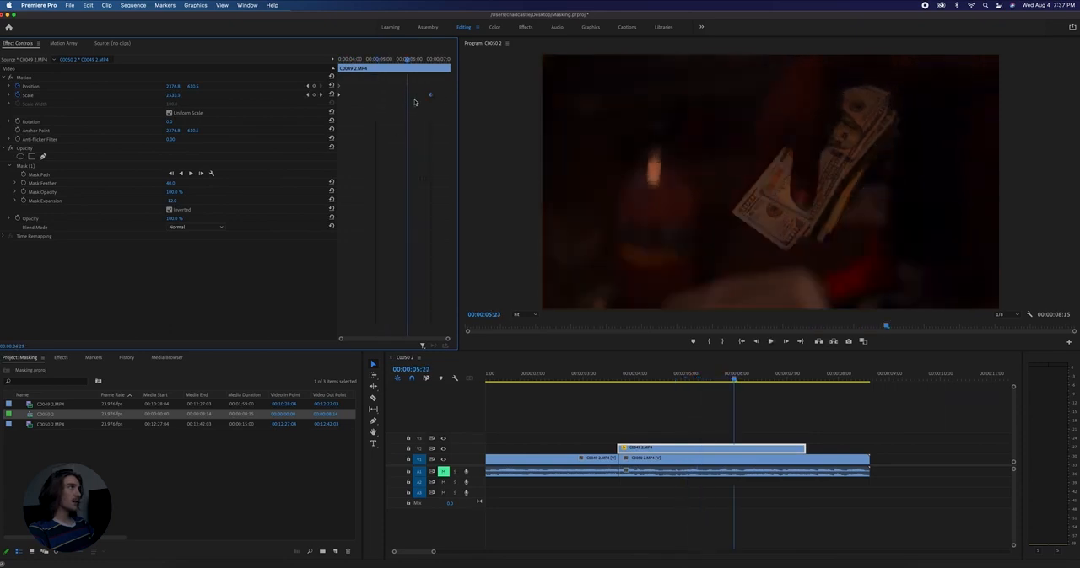
click(338, 60)
key(space)
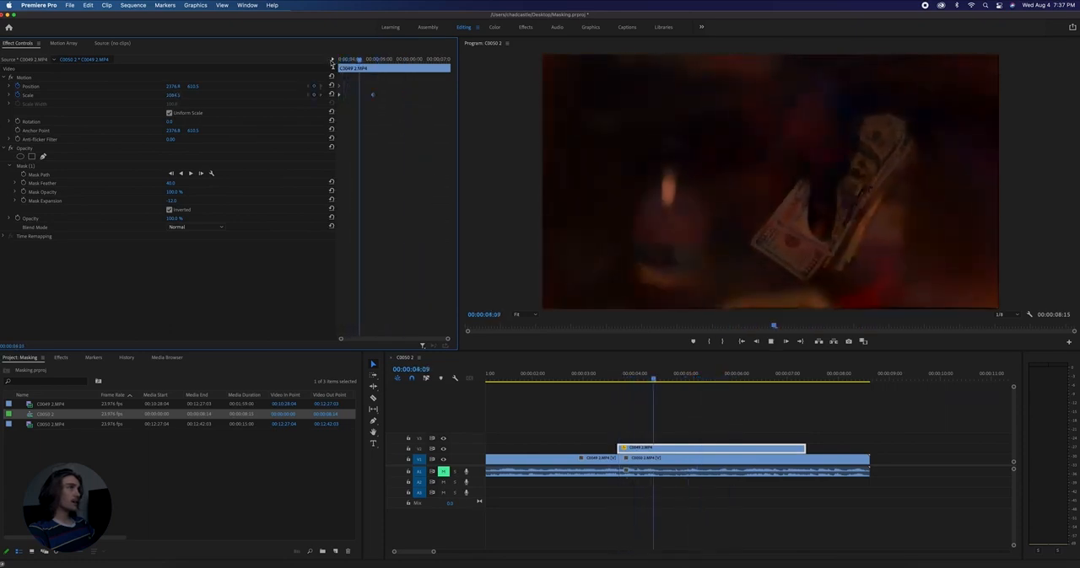
key(space)
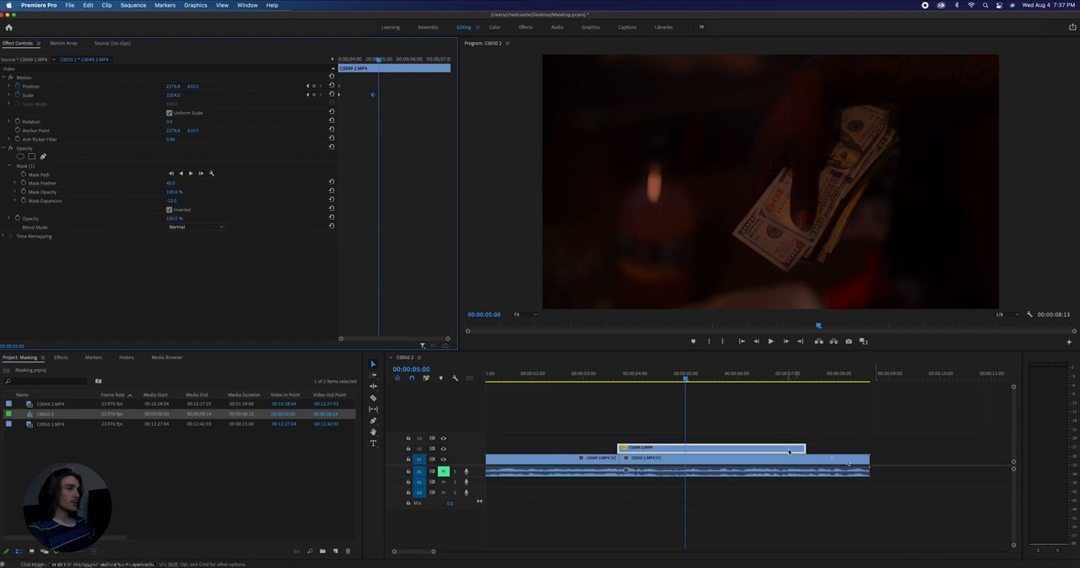
- Delete the held lens clip from V2 and duplicate the second clip's video onto V2 directly above the original
key(Delete)
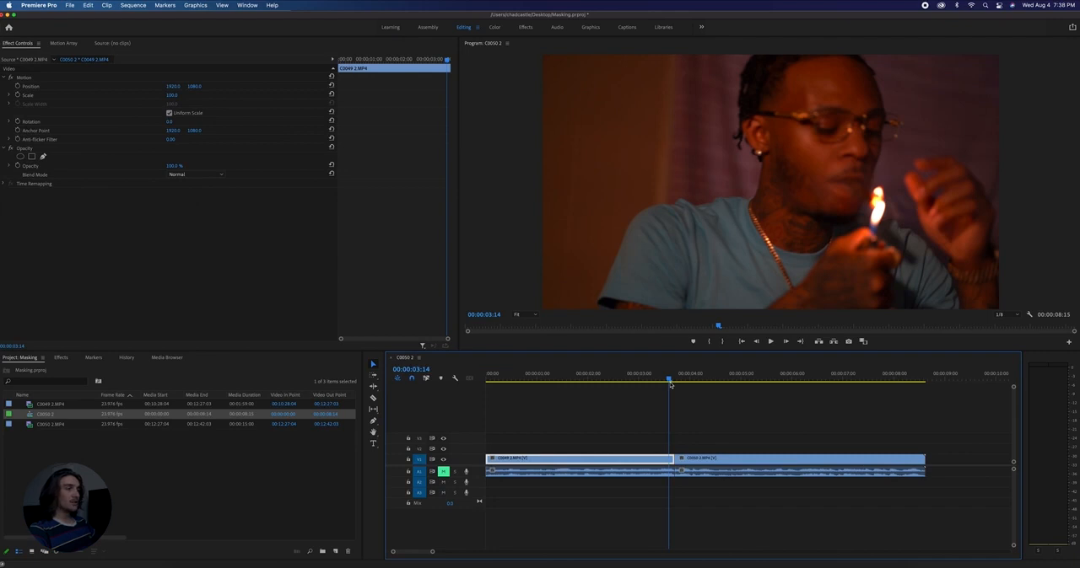
drag(670, 381, 683, 381)
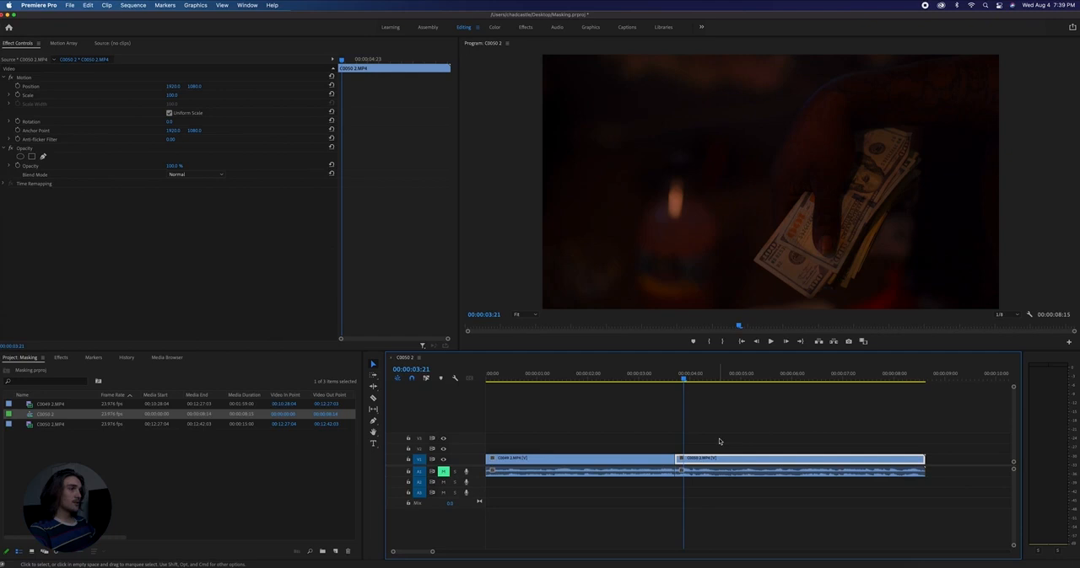
drag(714, 458, 714, 447)
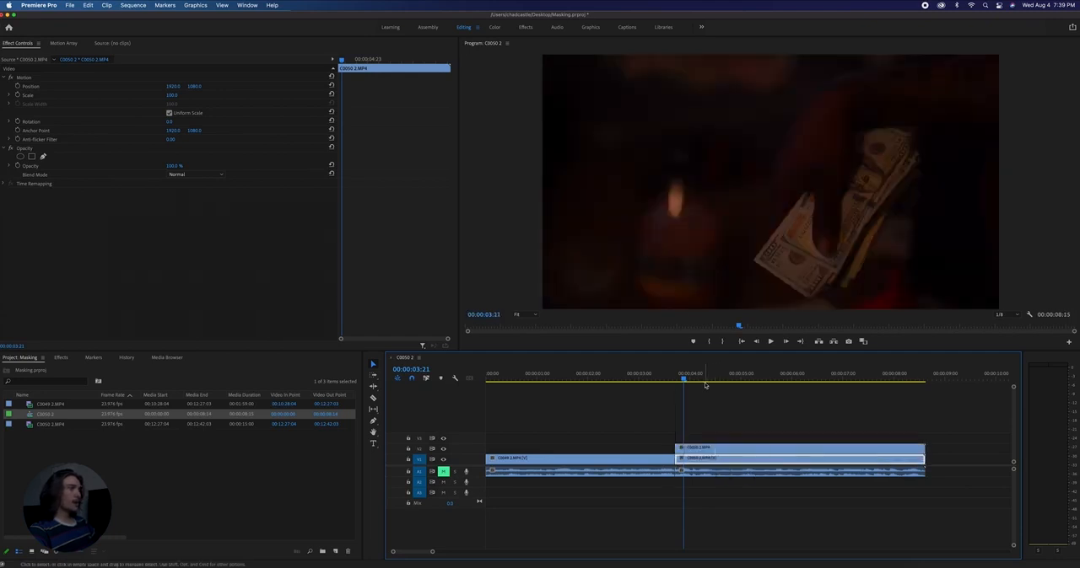
- Add a frame hold to the V2 copy of the second clip at its first frame, 00:00:03:17
drag(683, 380, 676, 379)
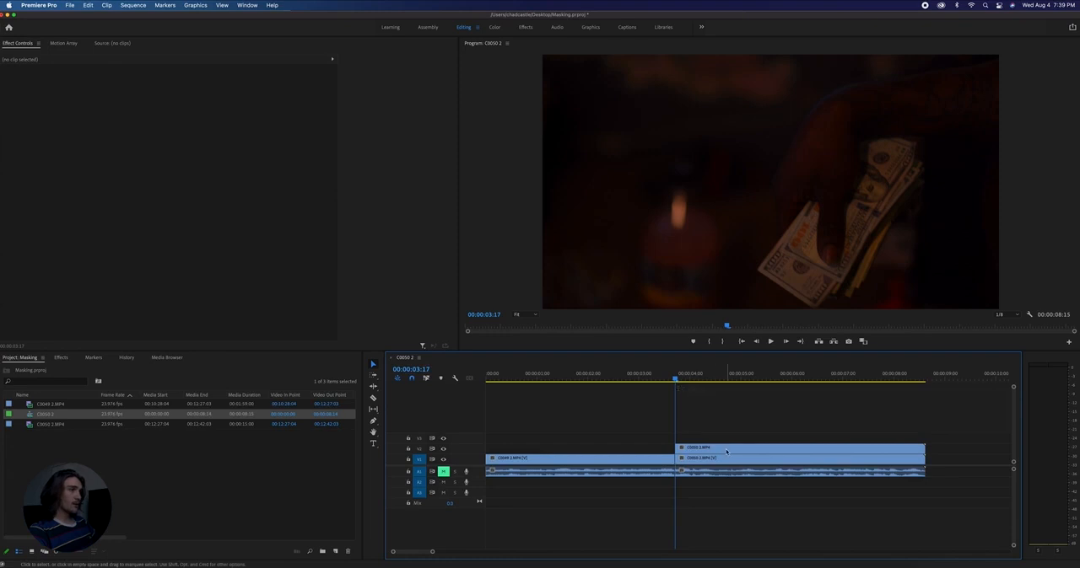
right_click(726, 451)
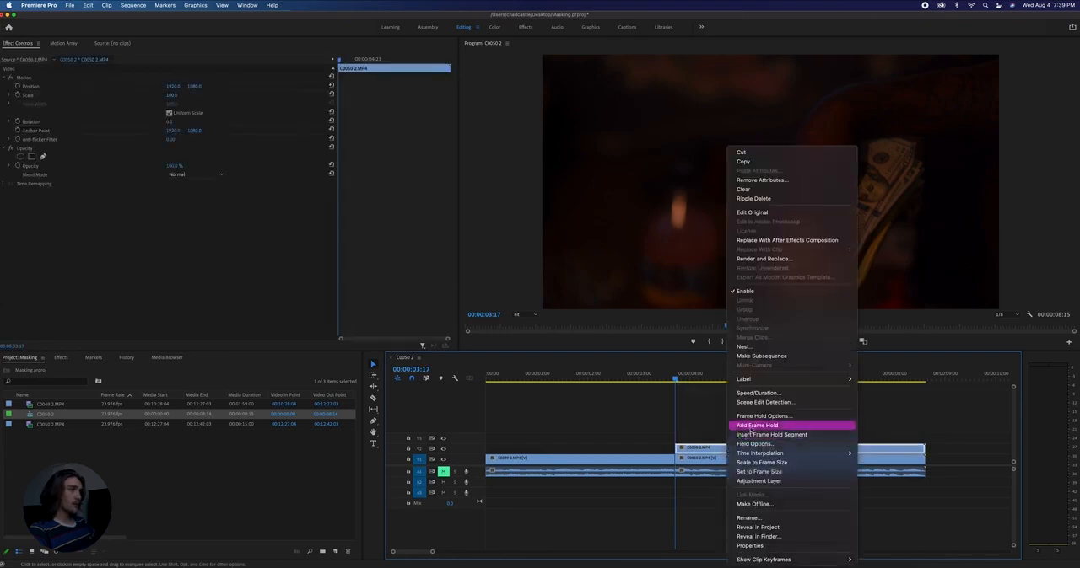
click(744, 426)
mouse_move(676, 380)
mouse_down()
mouse_move(687, 380)
mouse_move(675, 384)
mouse_up()
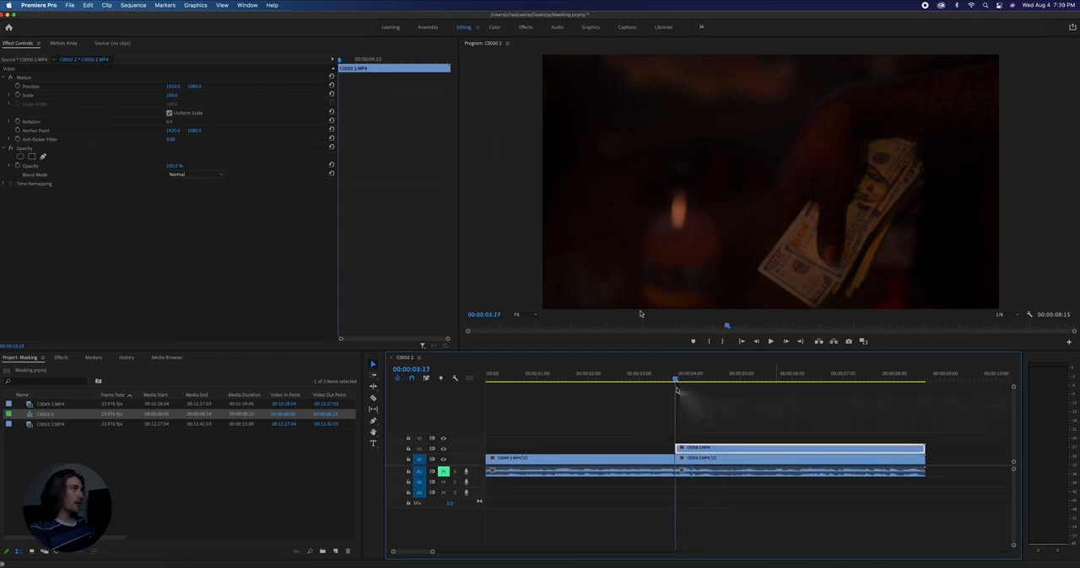
- Move the held V2 clip's anchor point onto the lower hundred-dollar bill in the hand
click(27, 77)
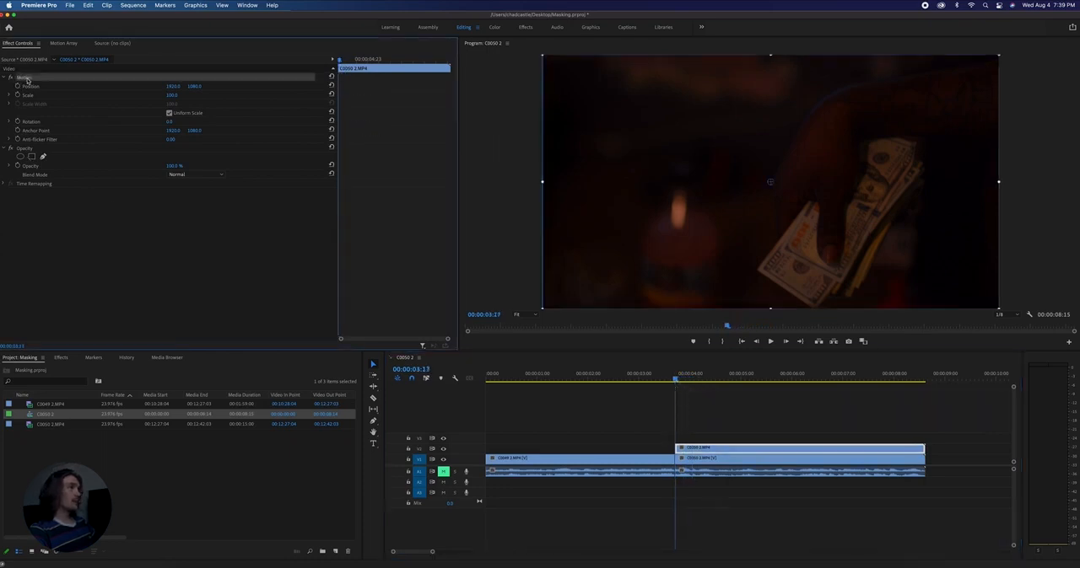
drag(772, 184, 798, 245)
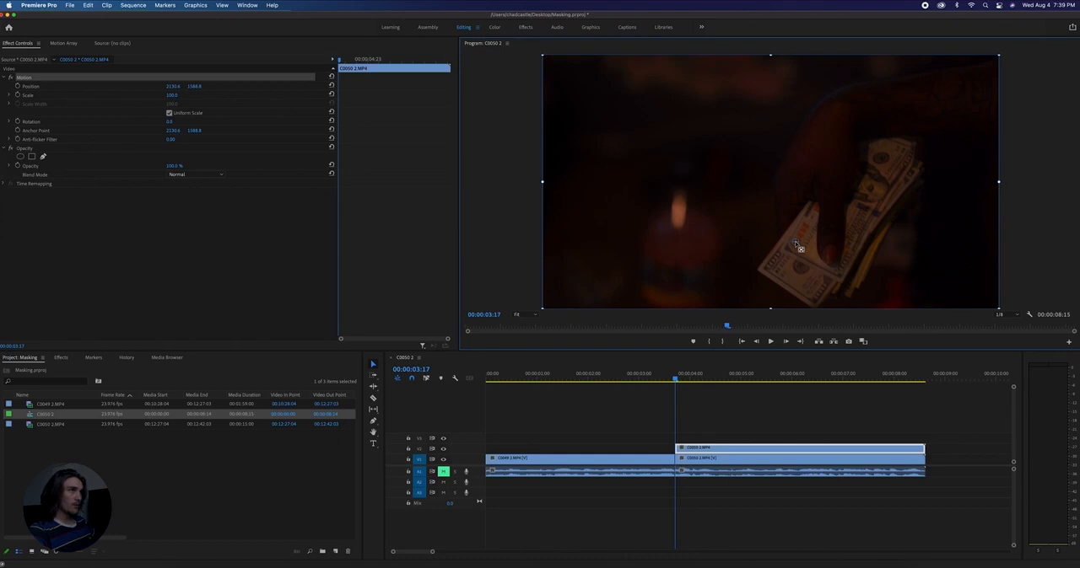
key(space)
click(23, 80)
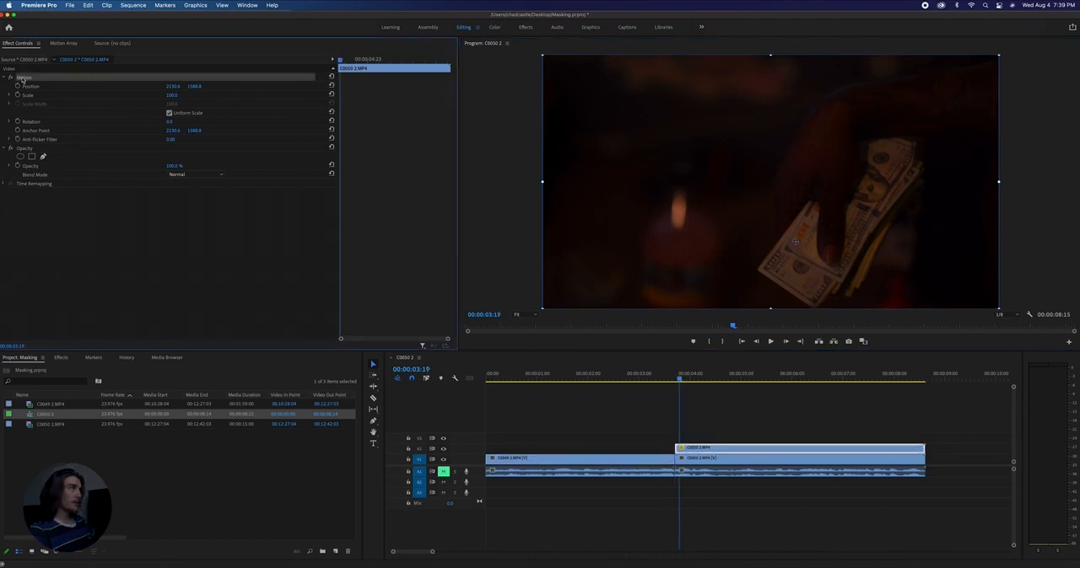
key(grave)
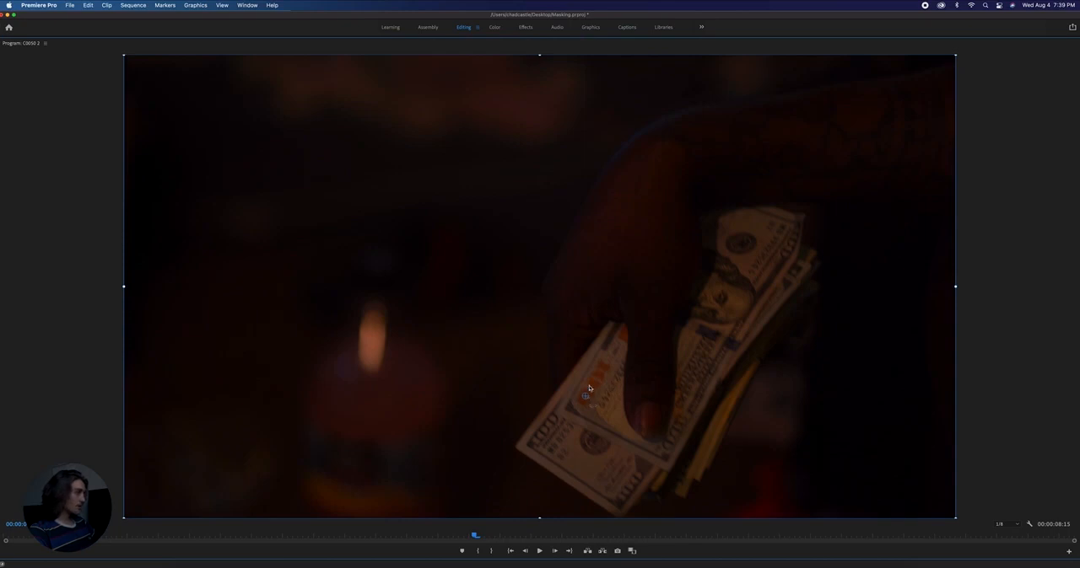
key(grave)
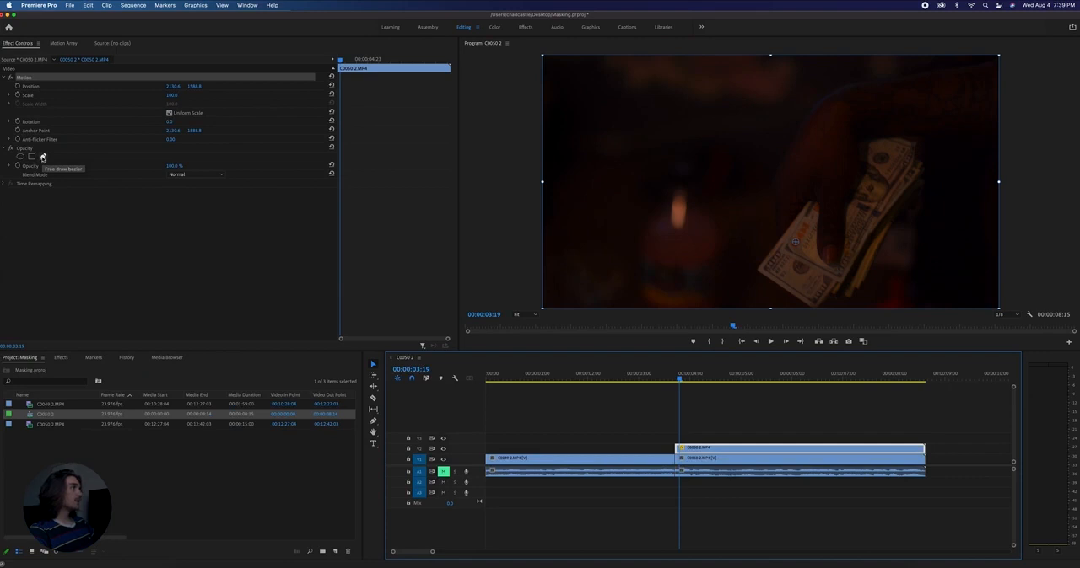
- Draw a tiny closed free-draw bezier opacity mask beside the held clip's anchor point on the bill, with the preview at 400%
click(43, 157)
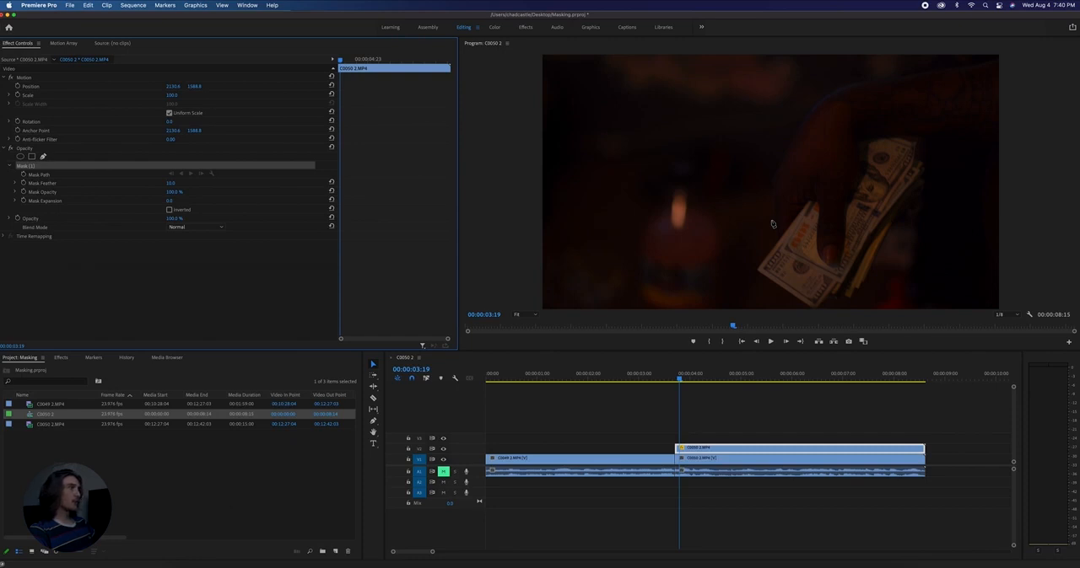
key(grave)
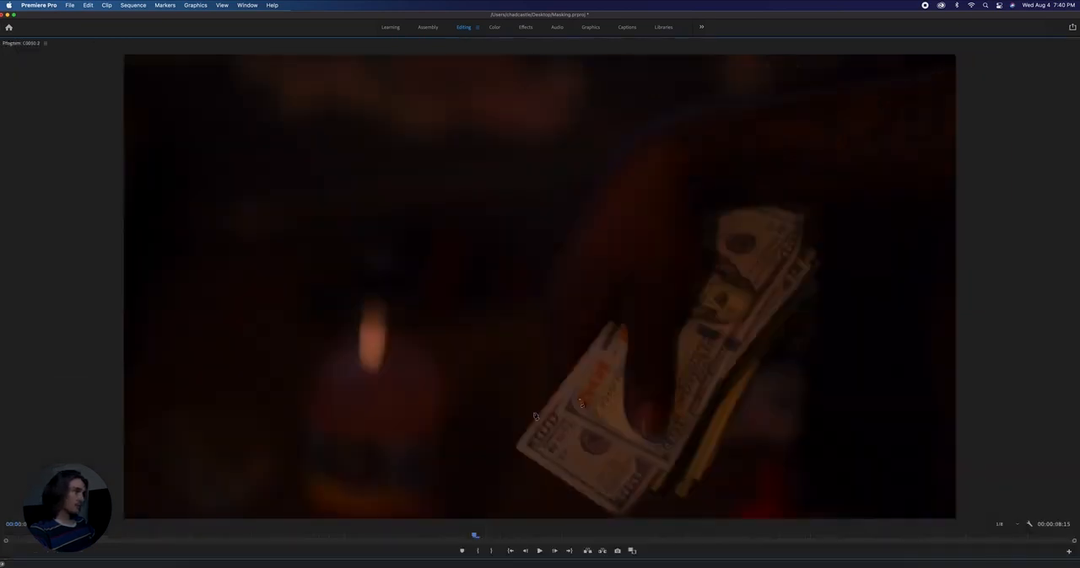
click(69, 526)
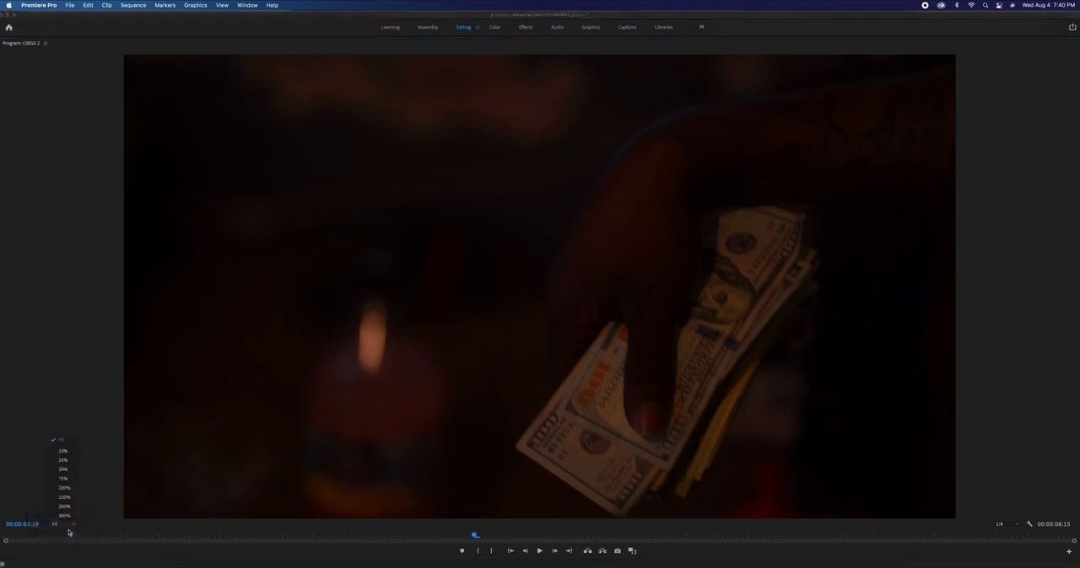
click(67, 517)
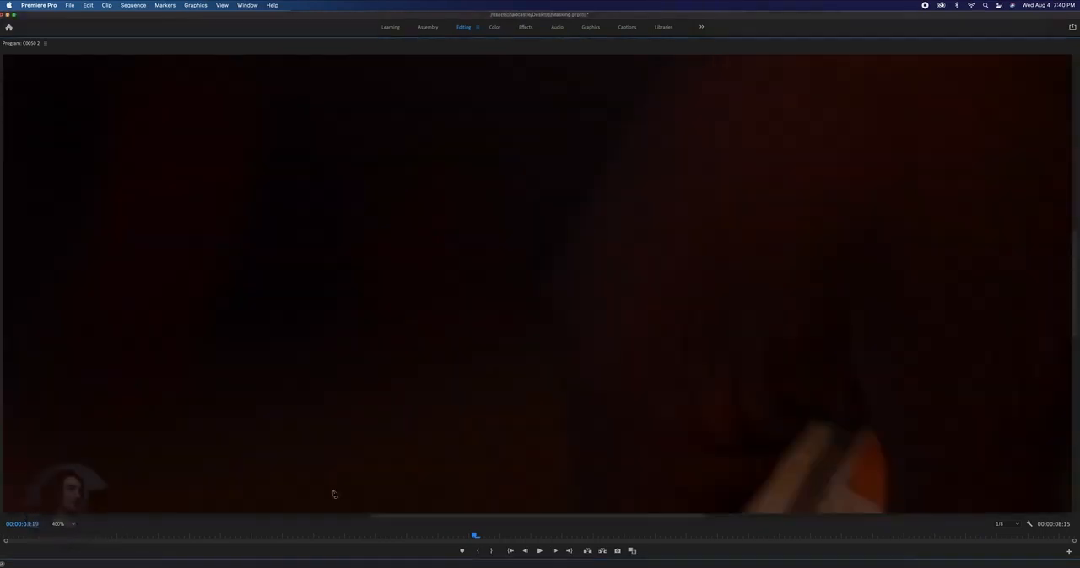
drag(1076, 253, 1075, 368)
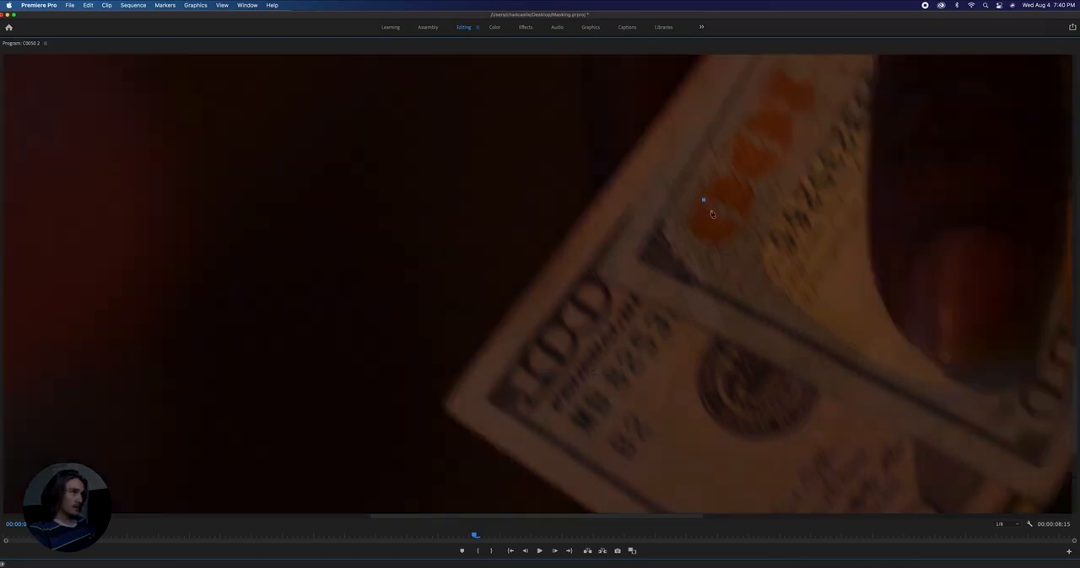
click(710, 210)
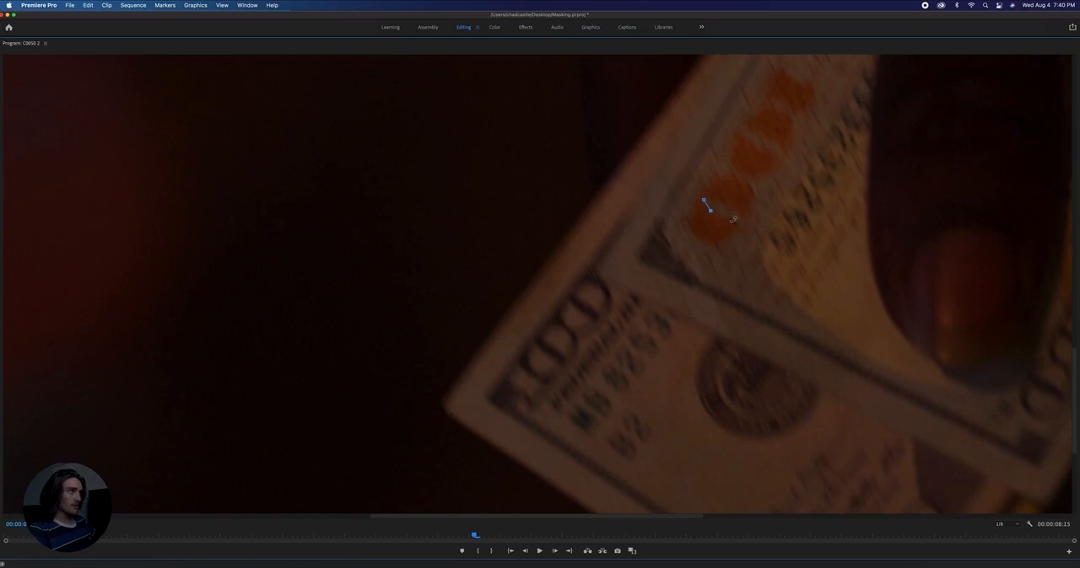
click(730, 217)
click(730, 202)
click(703, 200)
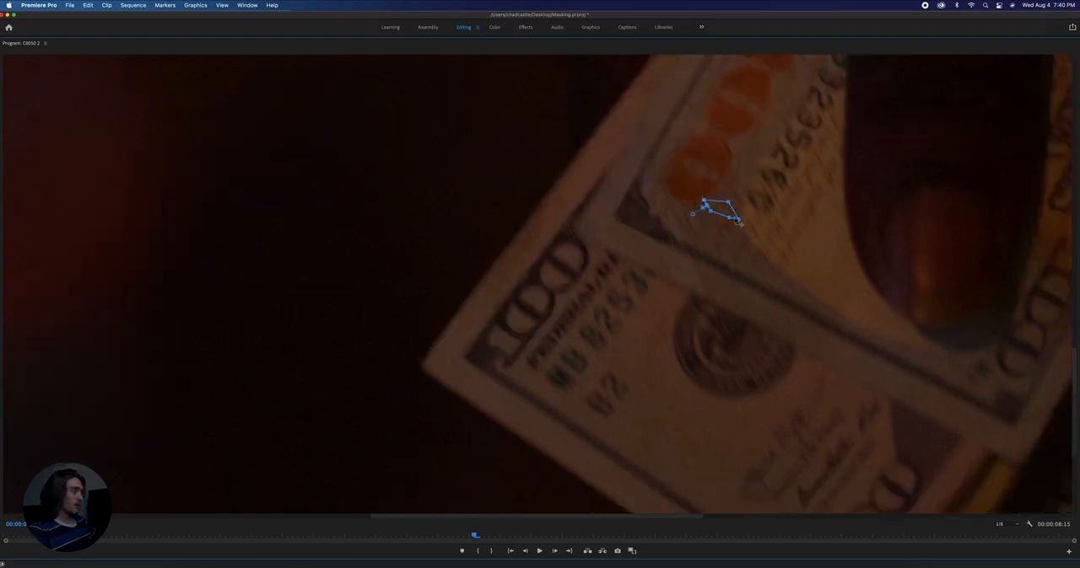
- Fit the whole frame in the preview again and invert the held clip's opacity mask
key(grave)
click(521, 315)
click(527, 323)
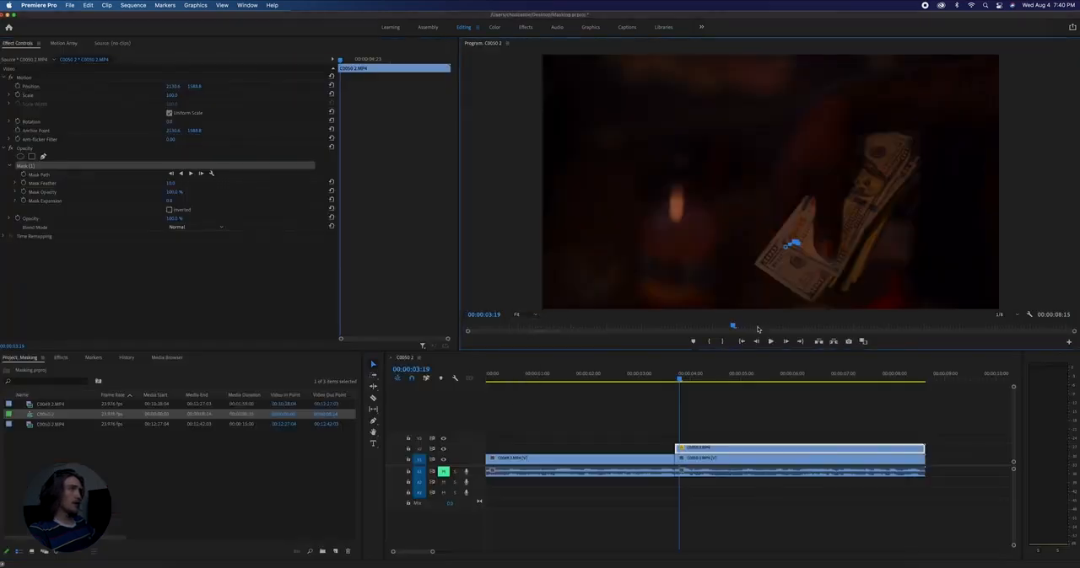
click(170, 210)
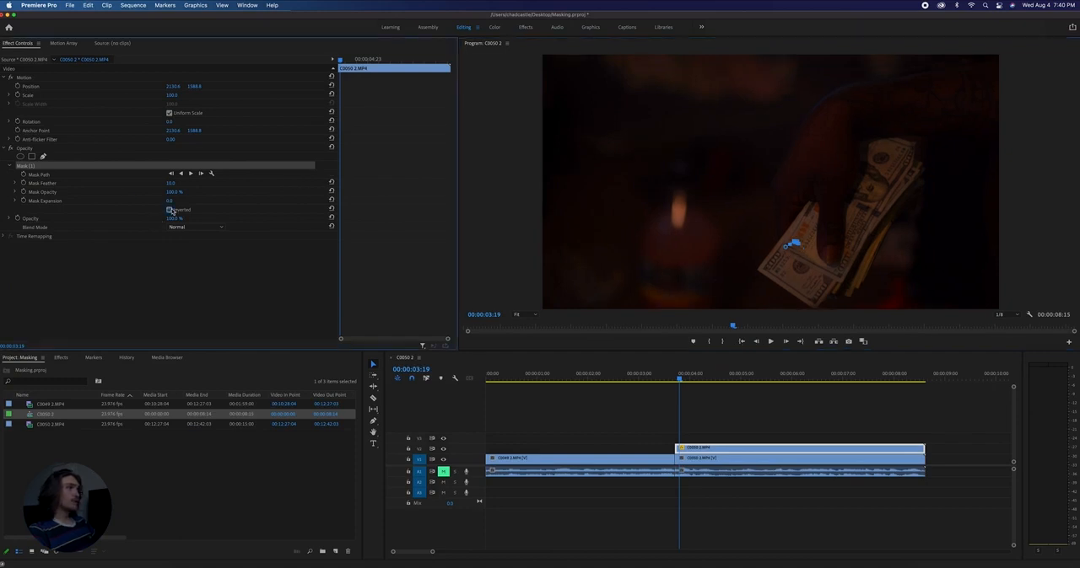
- Shift the held V2 clip earlier to start at 00:00:02:04 over the first clip, and trim its end to the cut
click(689, 380)
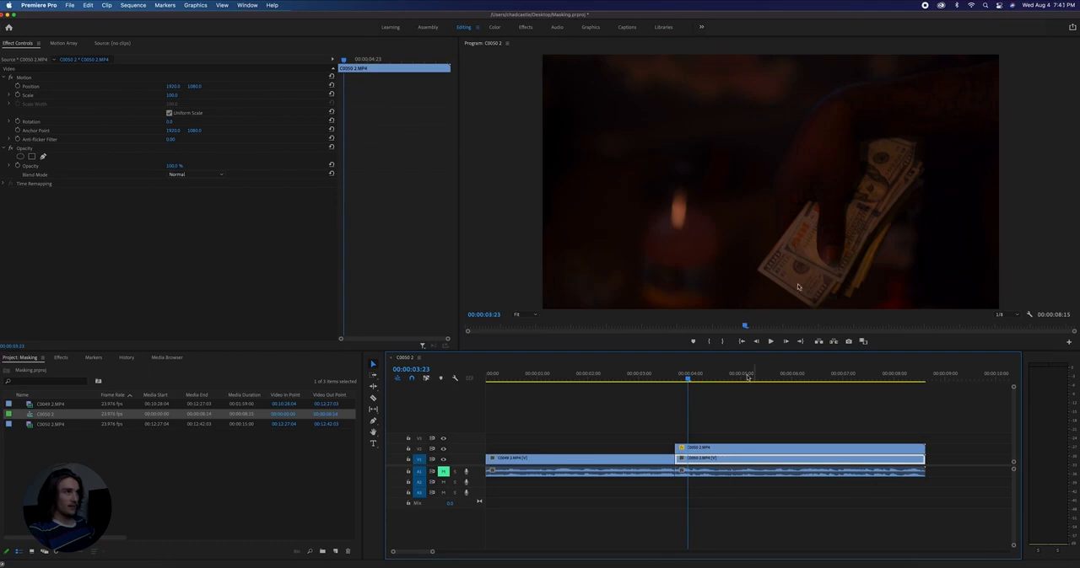
click(697, 378)
drag(696, 378, 681, 379)
click(705, 450)
drag(725, 450, 770, 452)
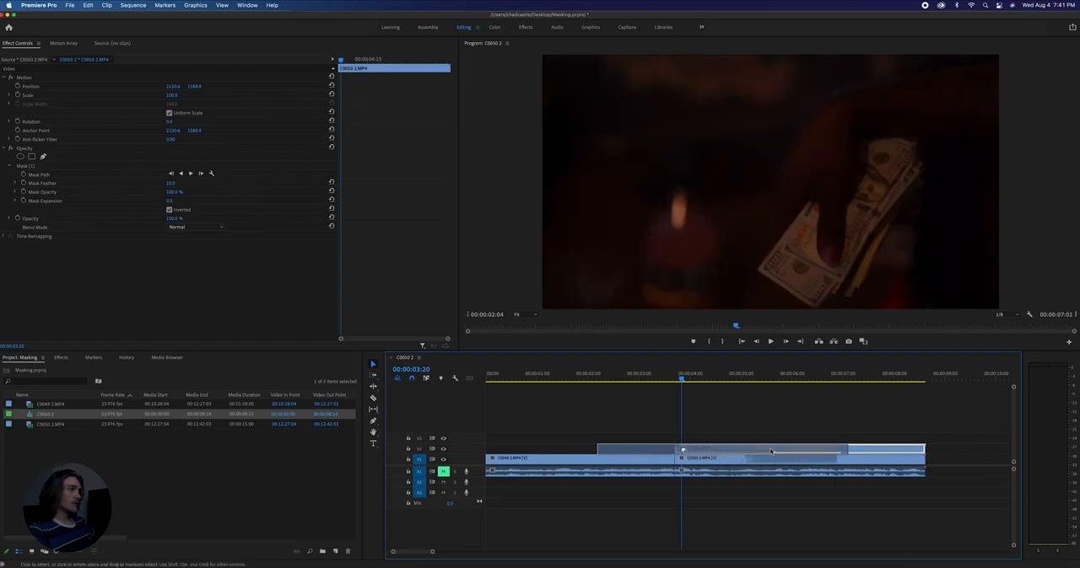
drag(844, 450, 673, 450)
- Add Position and Scale keyframes to the held clip at 00:00:03:00 and move both to the clip's end
drag(671, 379, 657, 379)
drag(671, 377, 639, 394)
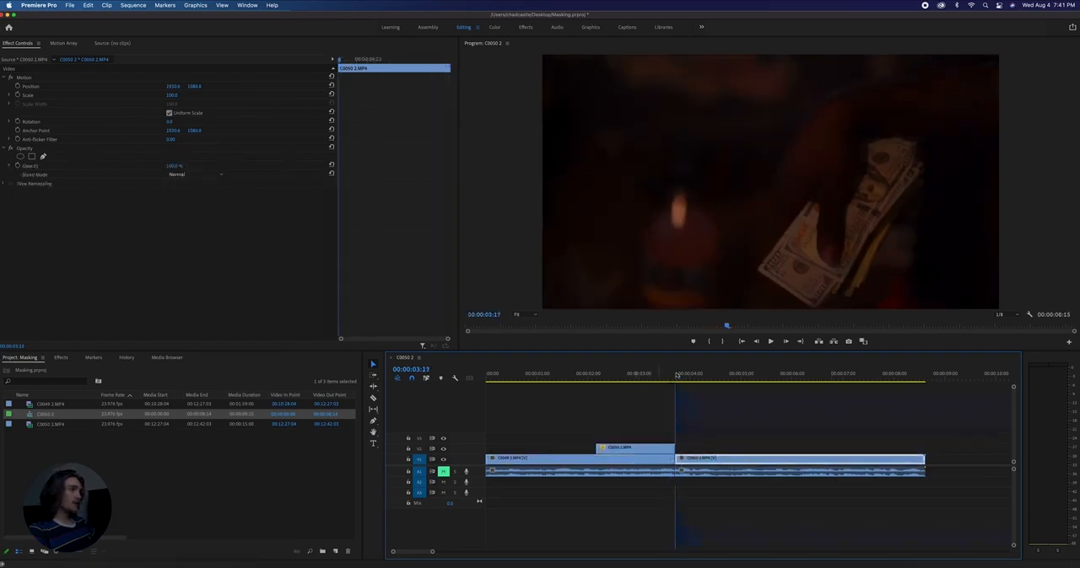
click(17, 95)
click(17, 86)
drag(403, 99, 410, 104)
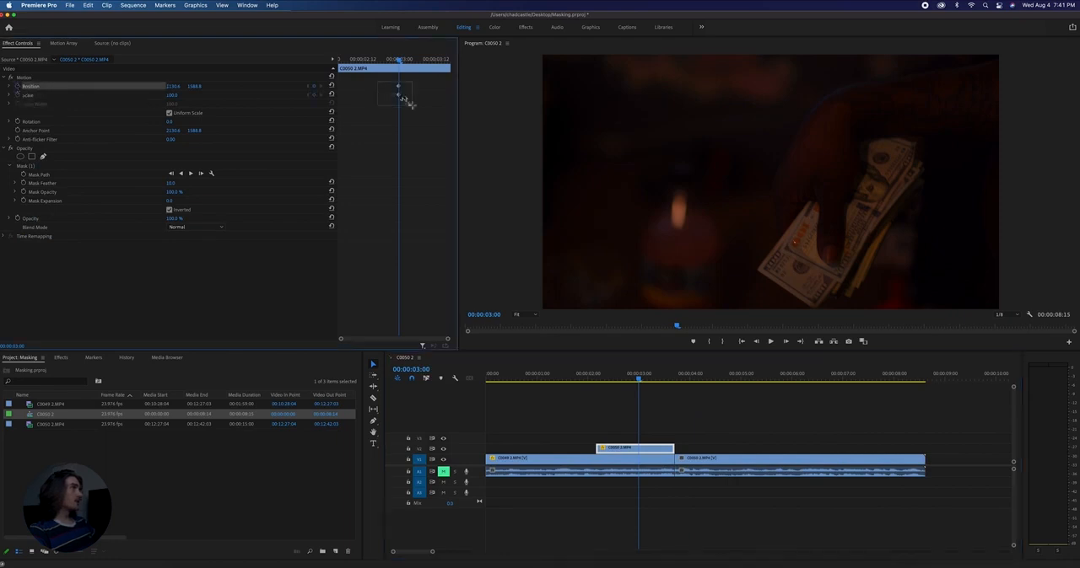
drag(400, 62, 478, 135)
- Set the held clip's Scale to 10000 at 00:00:02:07, near its start
click(605, 377)
click(631, 449)
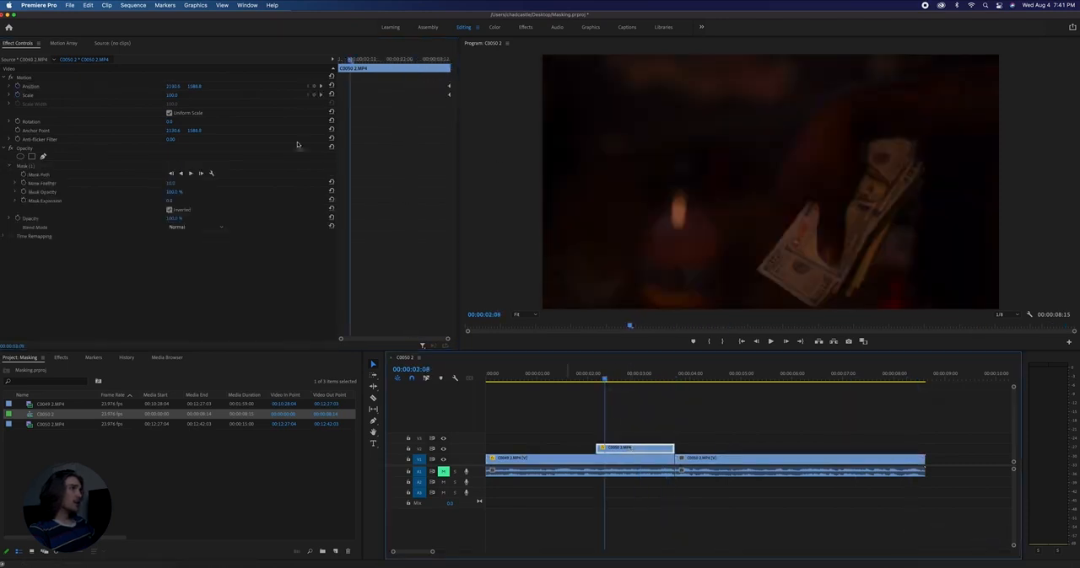
click(349, 63)
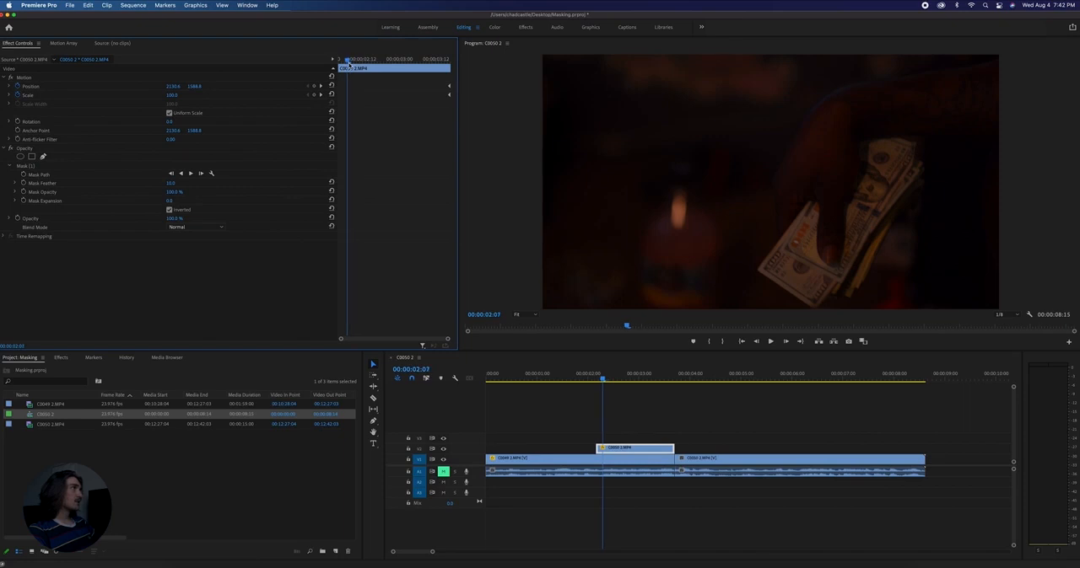
drag(172, 99, 177, 95)
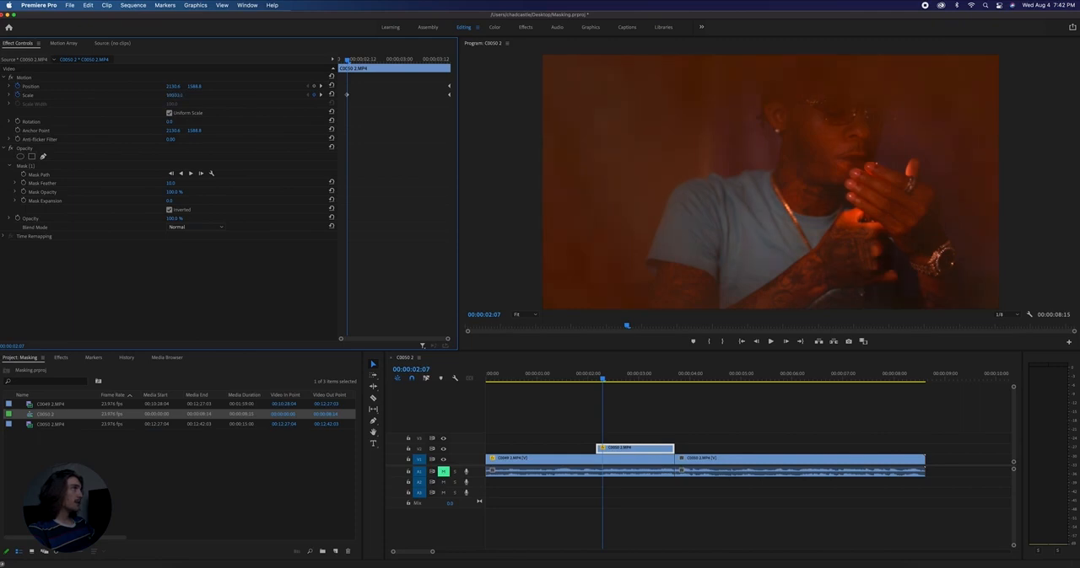
- Play the zoom-out through the bill mask from 00:00:02:07
click(604, 382)
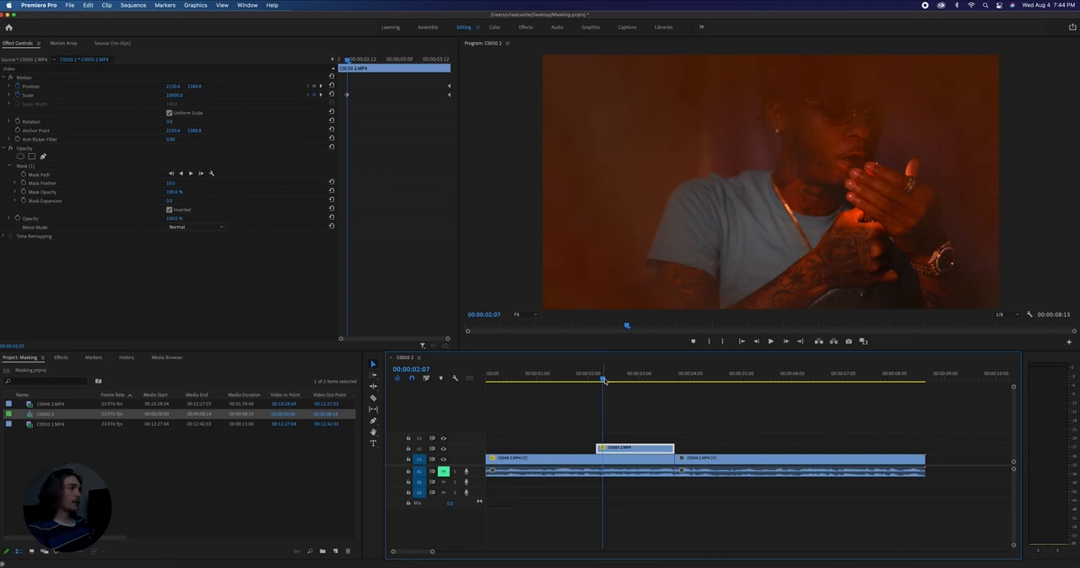
key(space)
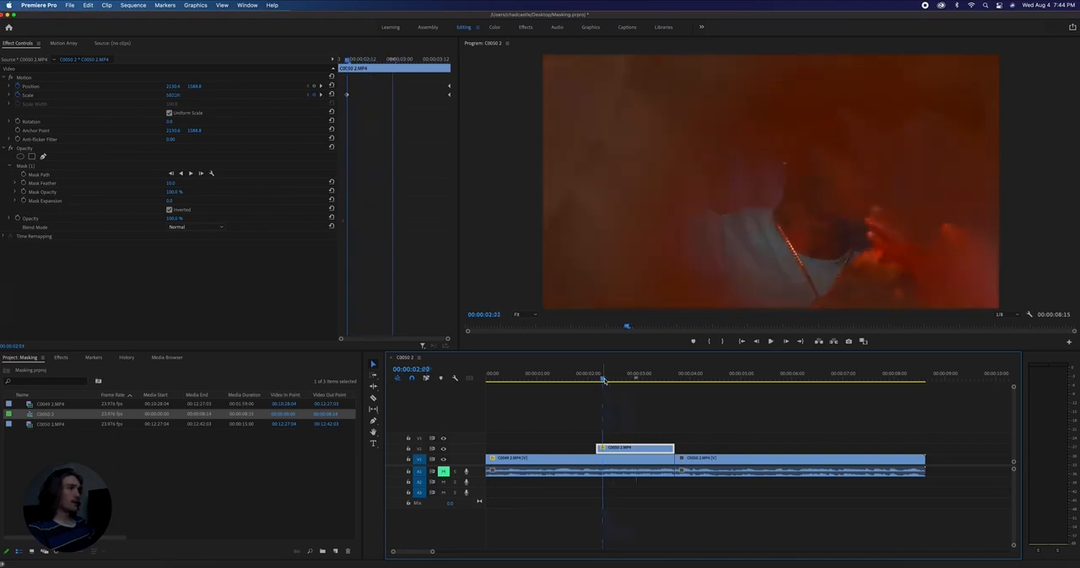
key(space)
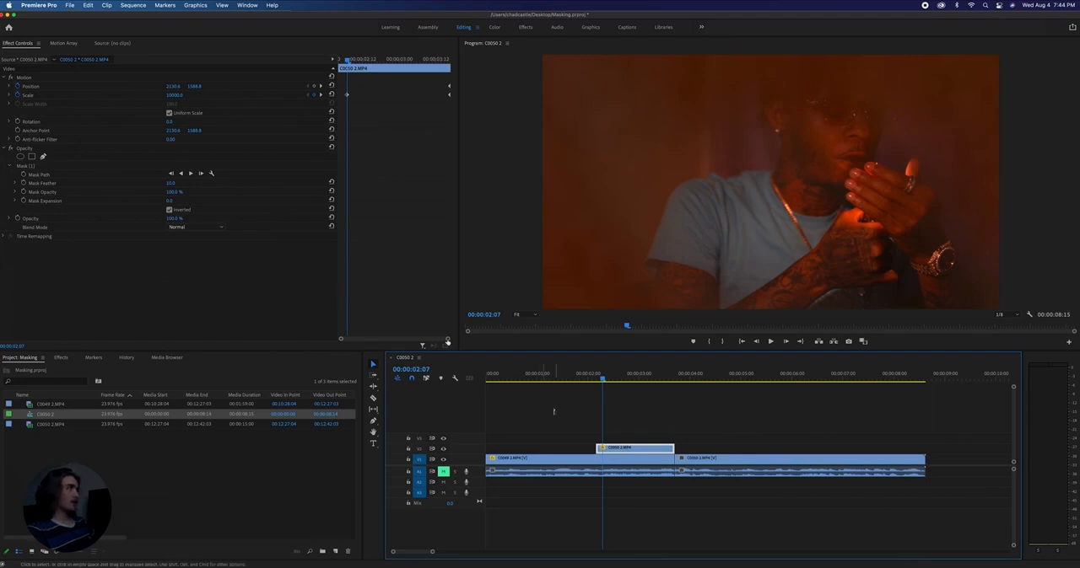
- Keyframe the held clip's Opacity at 100% on 00:00:02:07 and 0% on 00:00:02:05, and play the fade-in
click(233, 251)
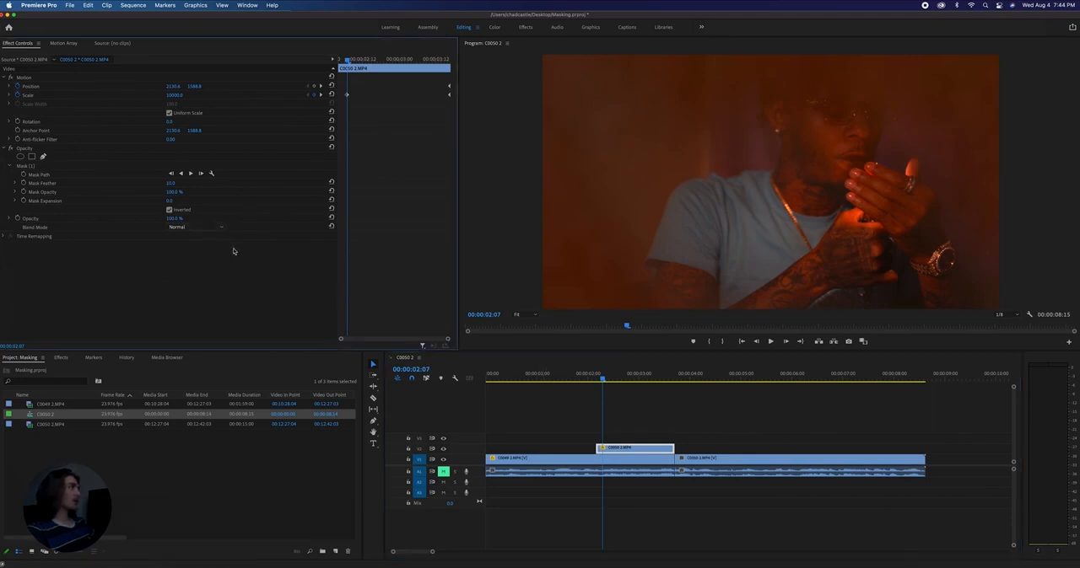
click(19, 219)
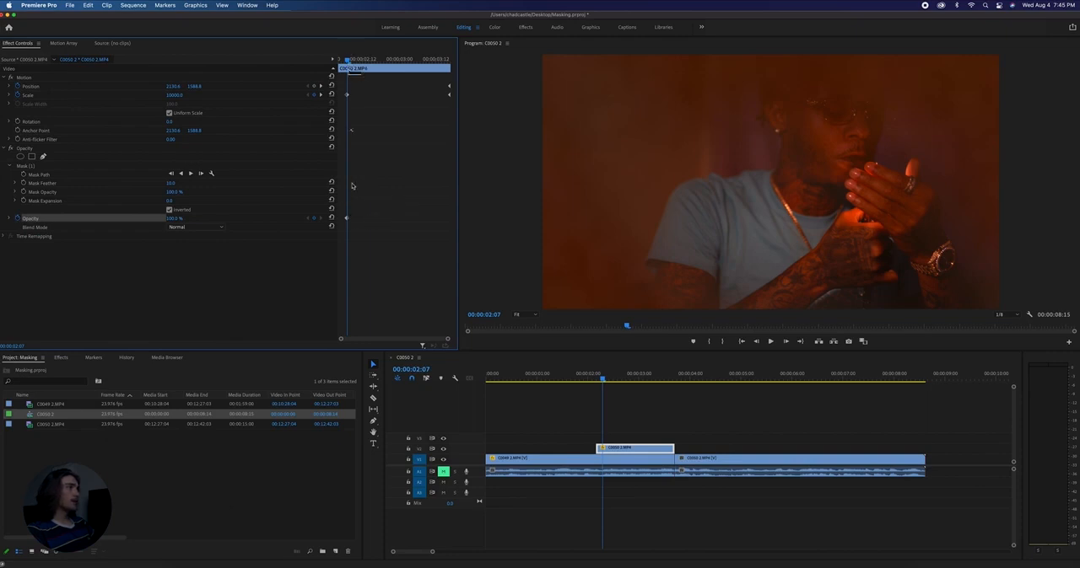
key(Left)
key(Left)
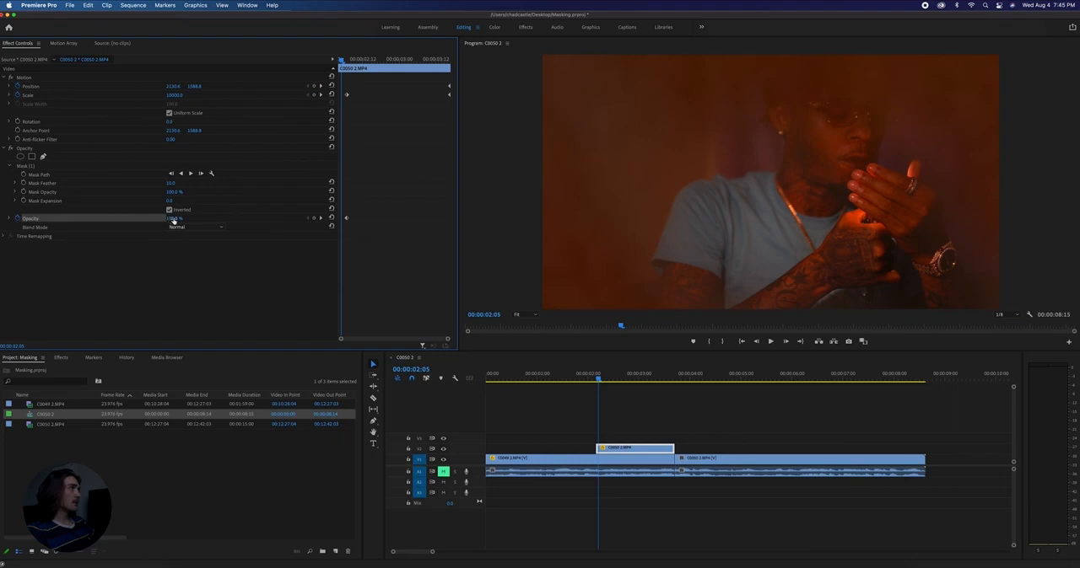
drag(173, 220, 127, 220)
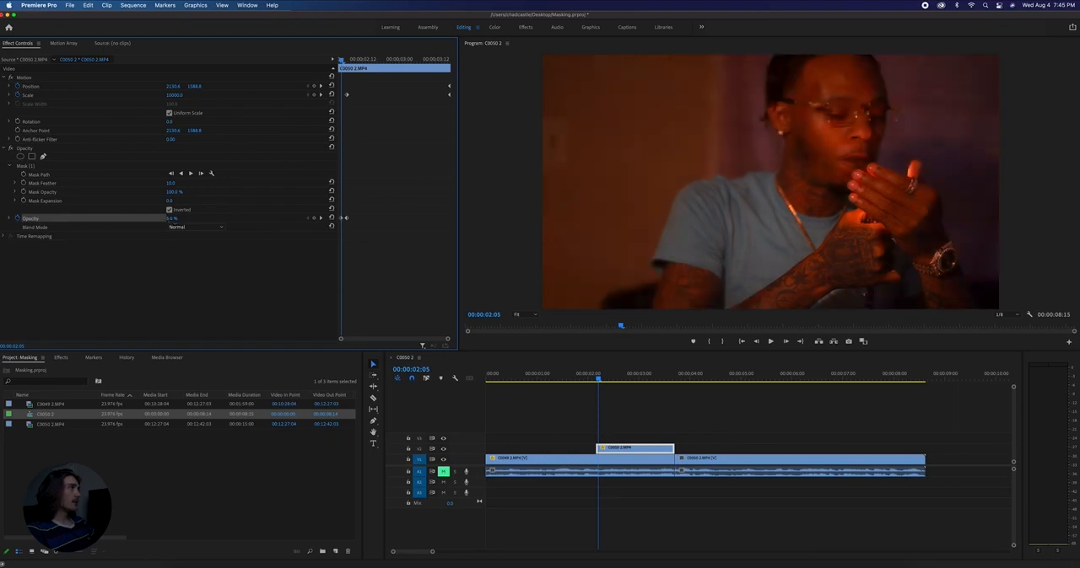
click(585, 377)
key(space)
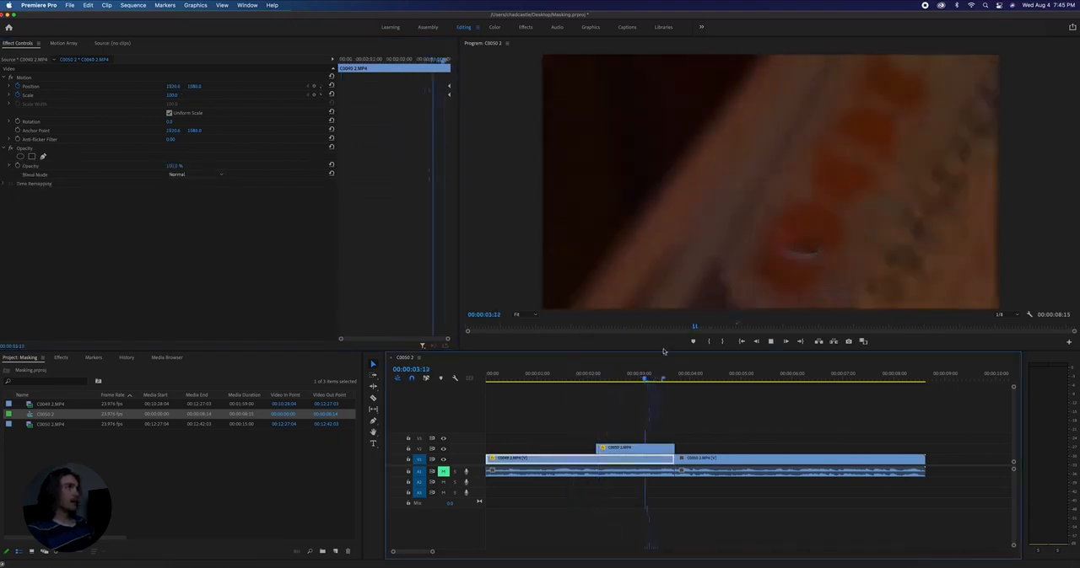
- Apply Ease Out to the held clip's starting Scale keyframe and Ease In to its ending Scale keyframe
mouse_move(611, 379)
mouse_down()
mouse_move(622, 378)
mouse_move(600, 378)
mouse_up()
click(644, 447)
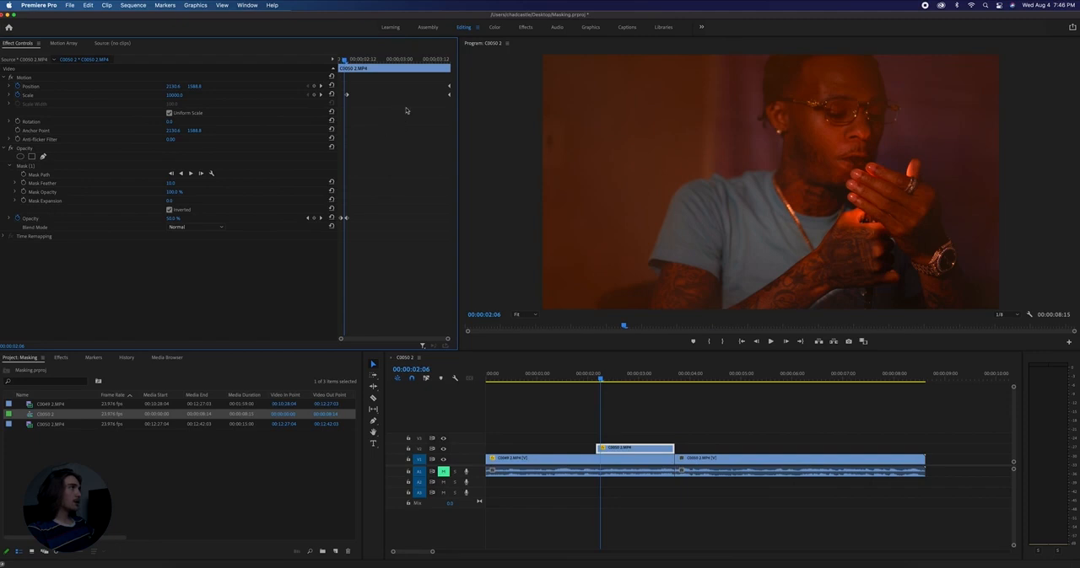
right_click(347, 98)
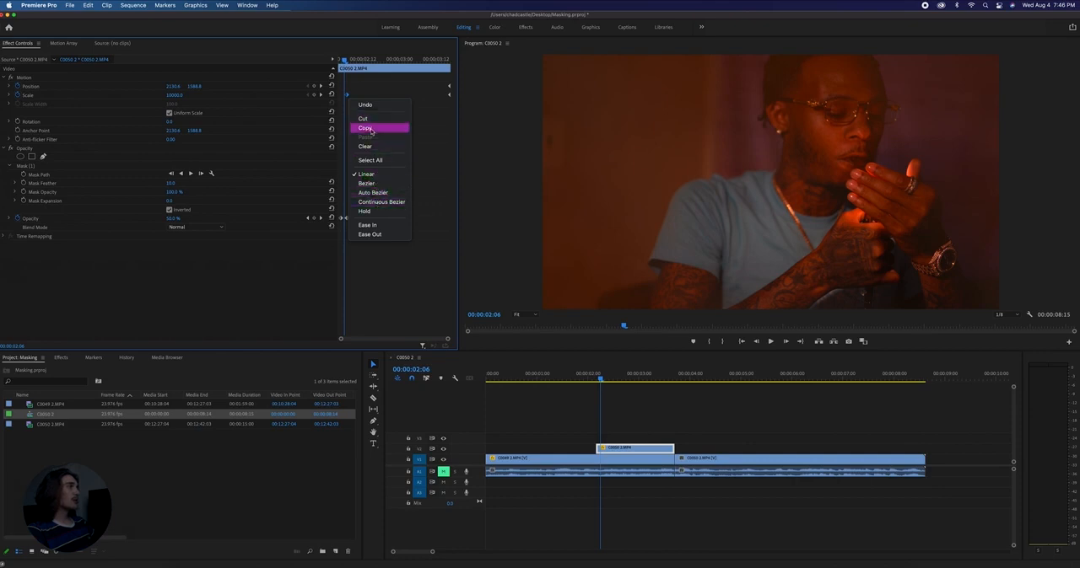
click(377, 235)
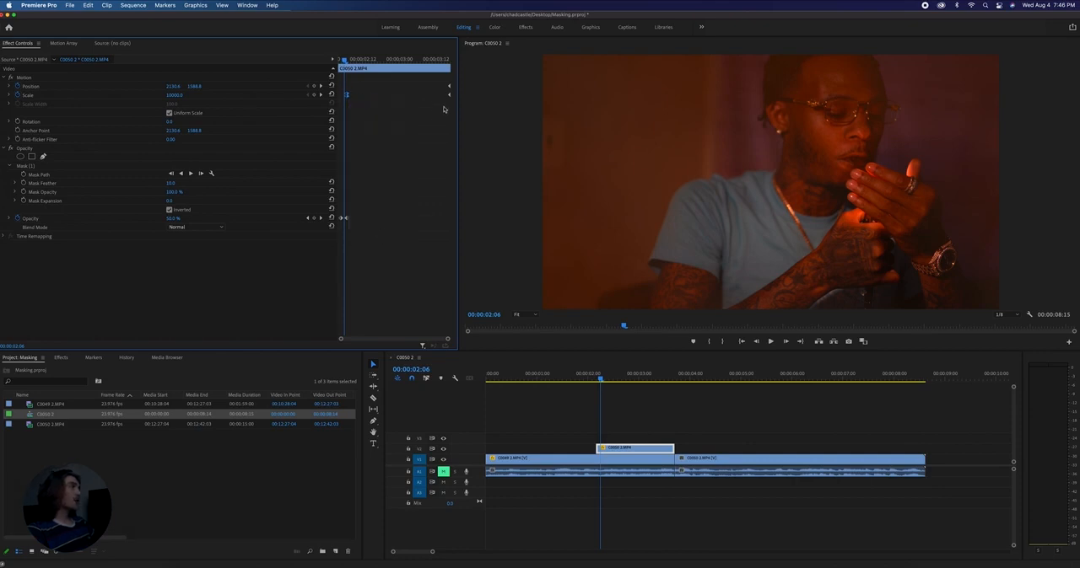
right_click(450, 95)
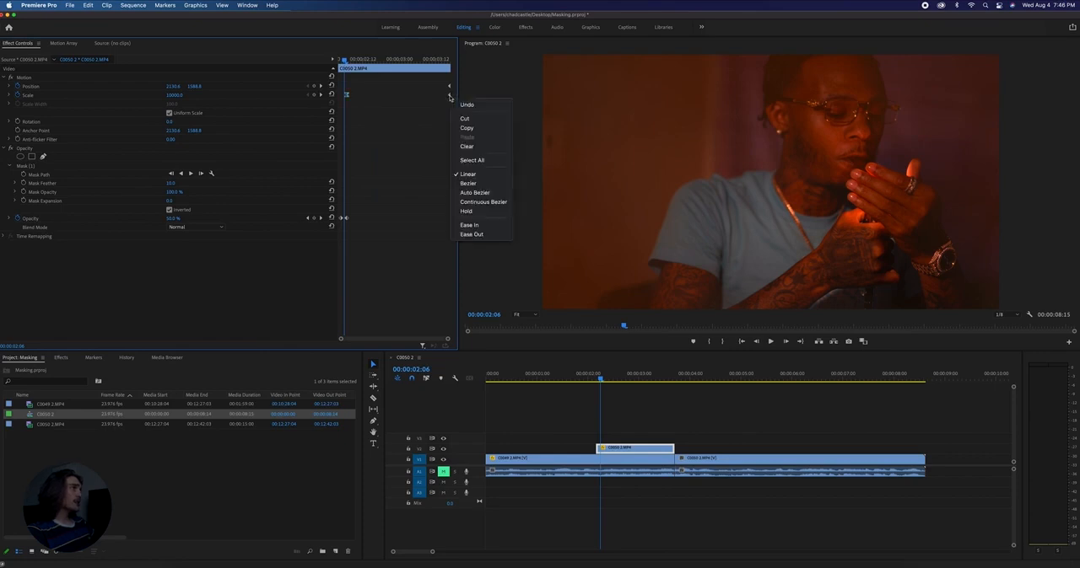
click(477, 226)
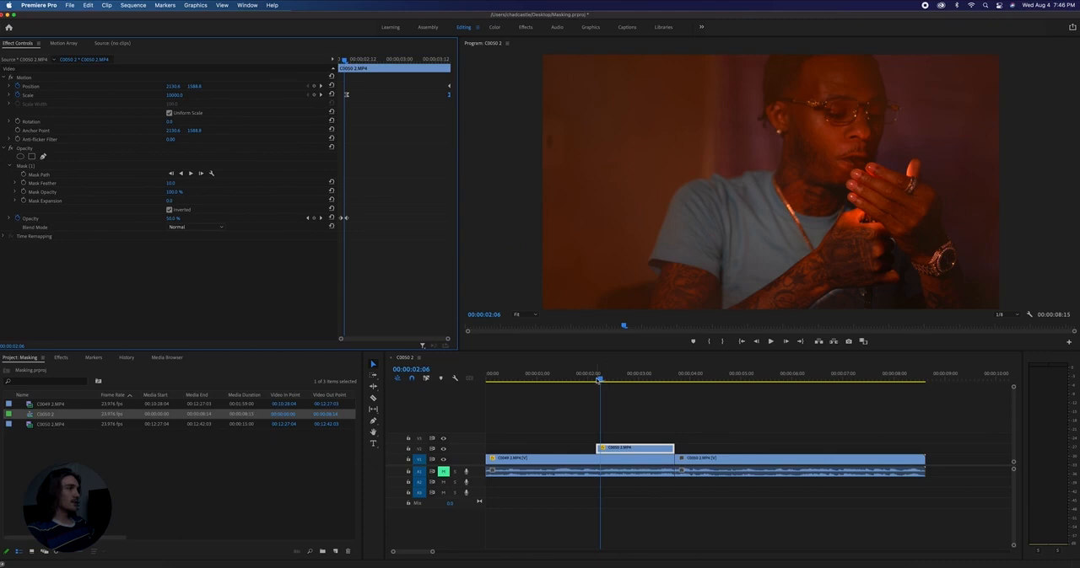
- Play the eased transition from just before the held clip through into the second clip
drag(595, 380, 593, 380)
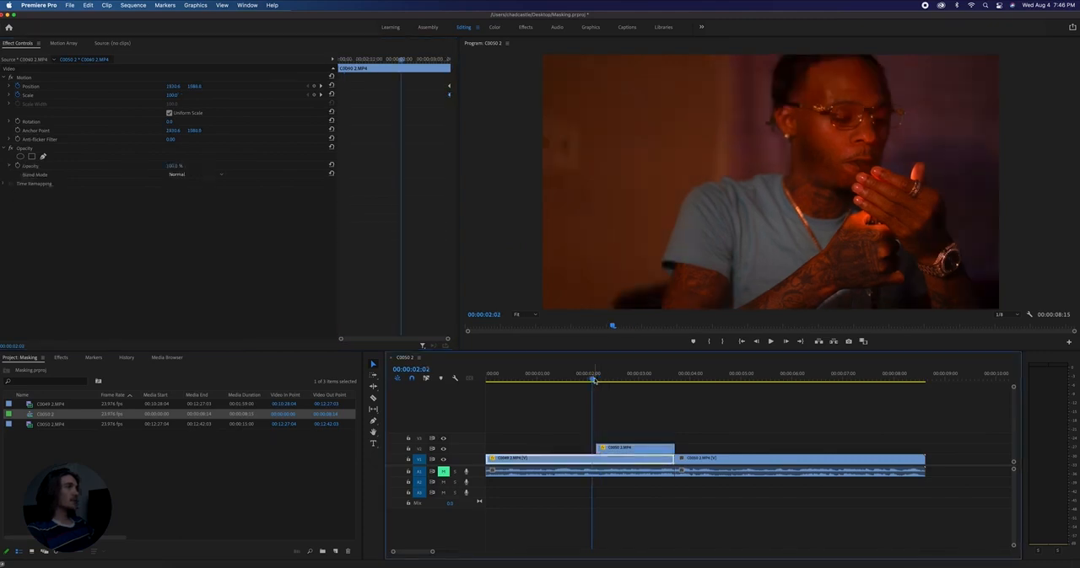
key(space)
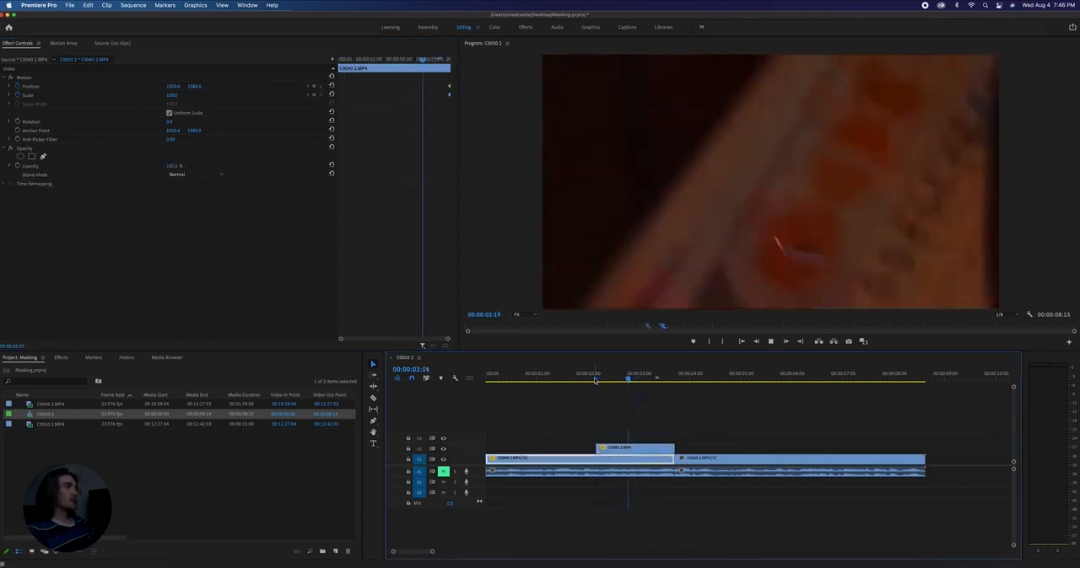
key(space)
drag(615, 379, 697, 373)
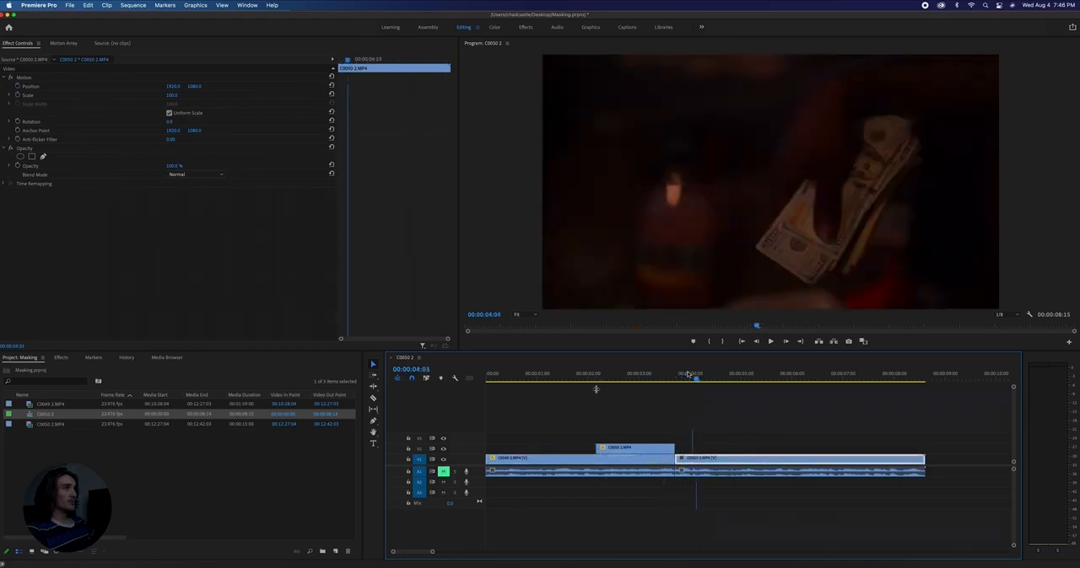
key(space)
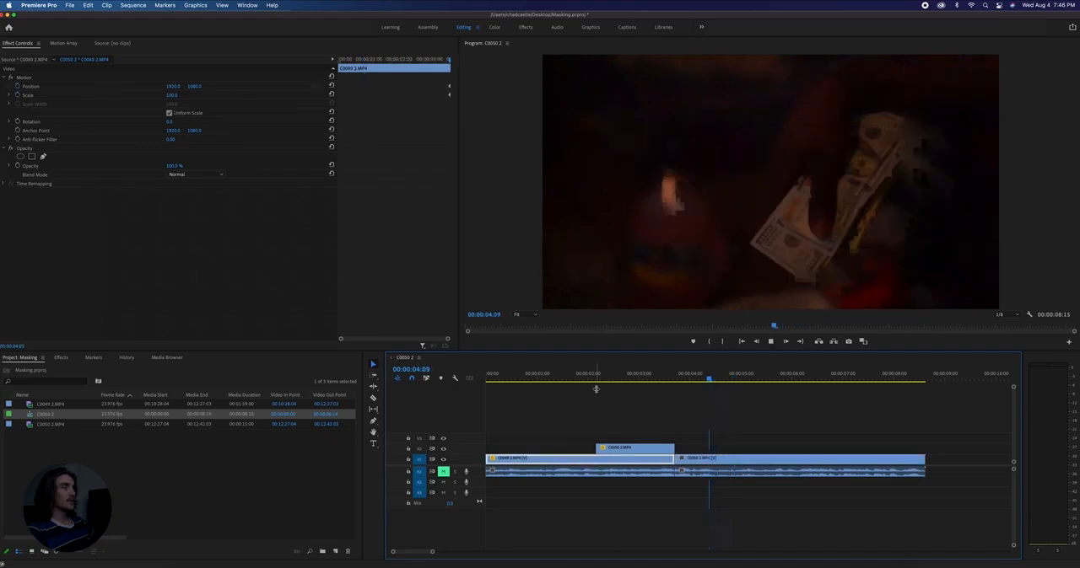
key(space)
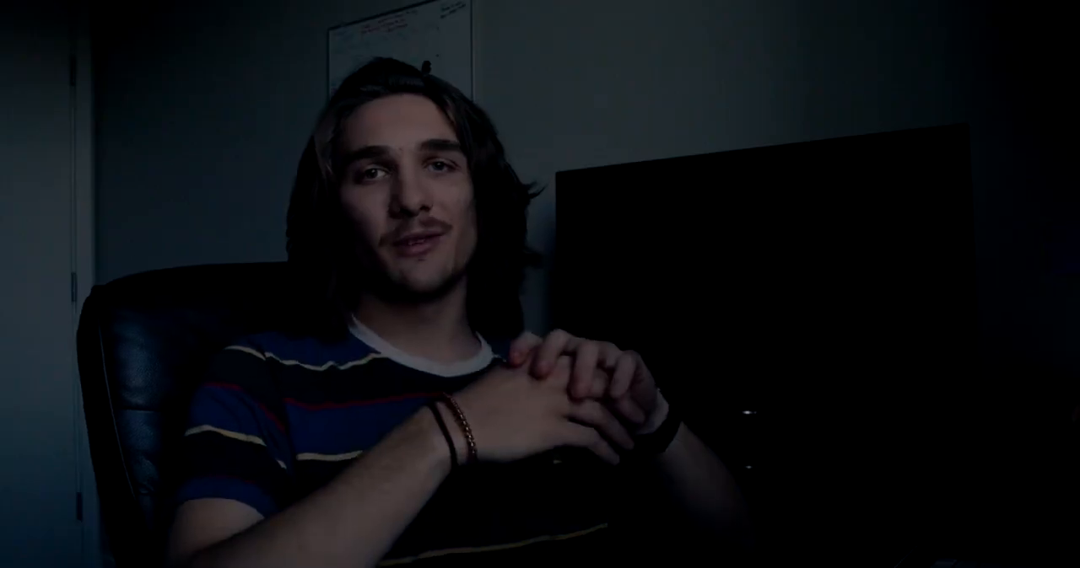